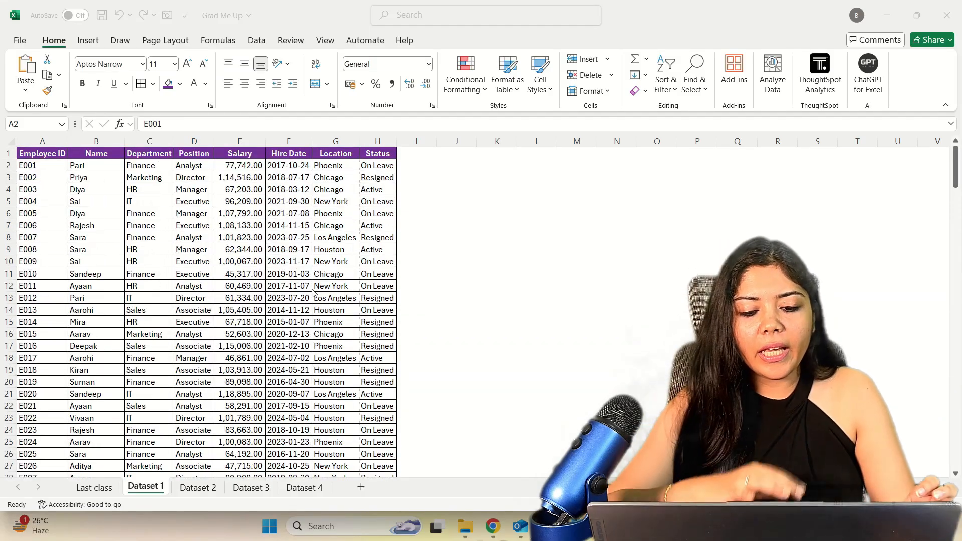
Look over the employee table on the Dataset 1 sheet and the topic list on the Last class sheet.
scroll(314, 293, down, 16)
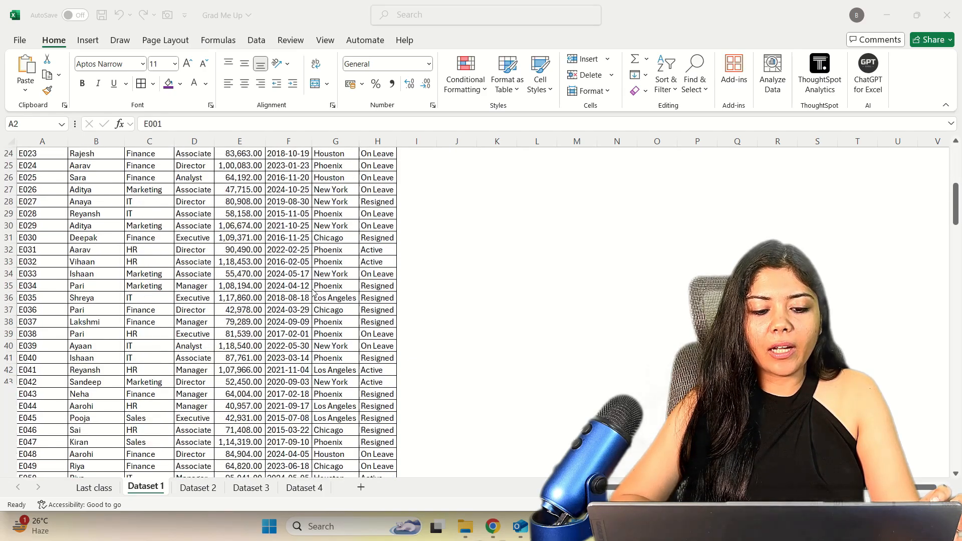
scroll(314, 293, up, 16)
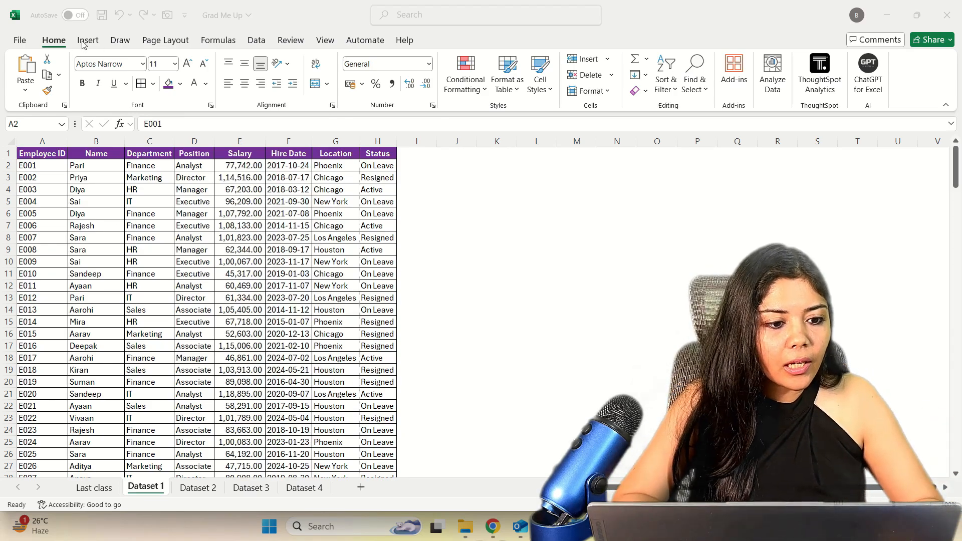
click(114, 45)
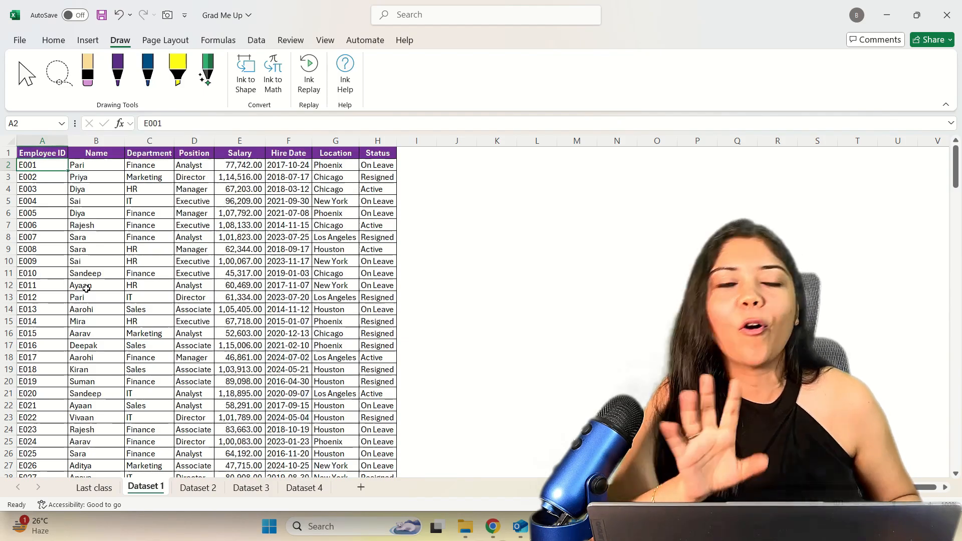
key(ctrl+Page_Up)
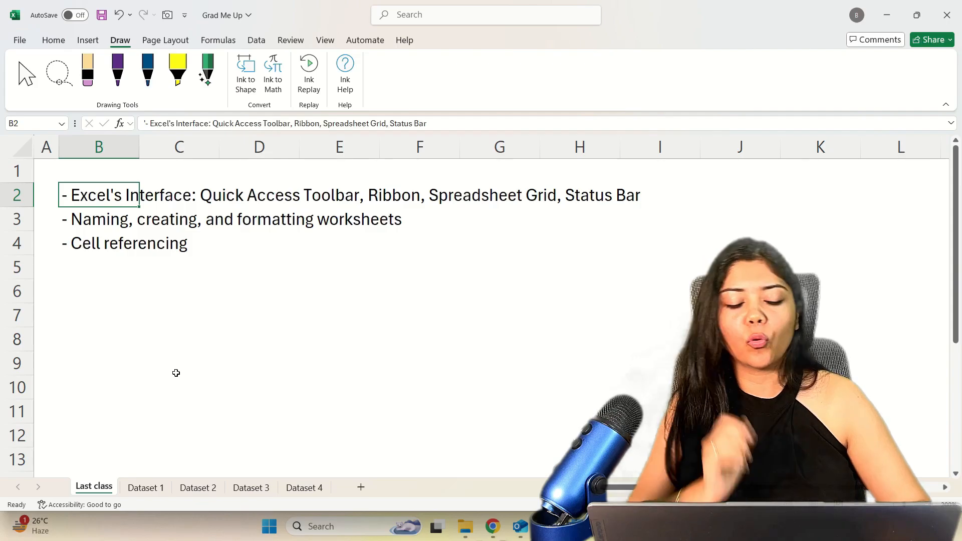
click(147, 488)
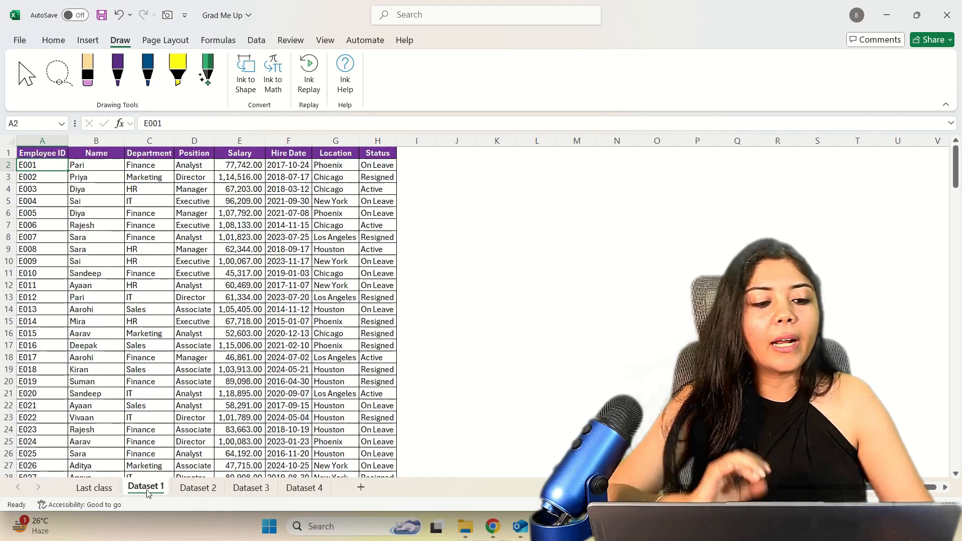
Insert a blank column before the Employee ID column and remove it again.
click(35, 140)
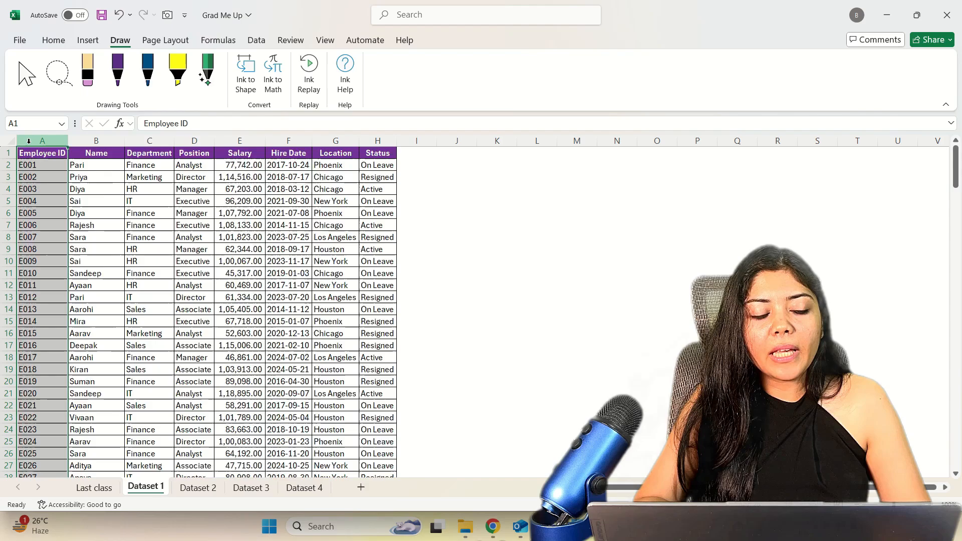
click(150, 137)
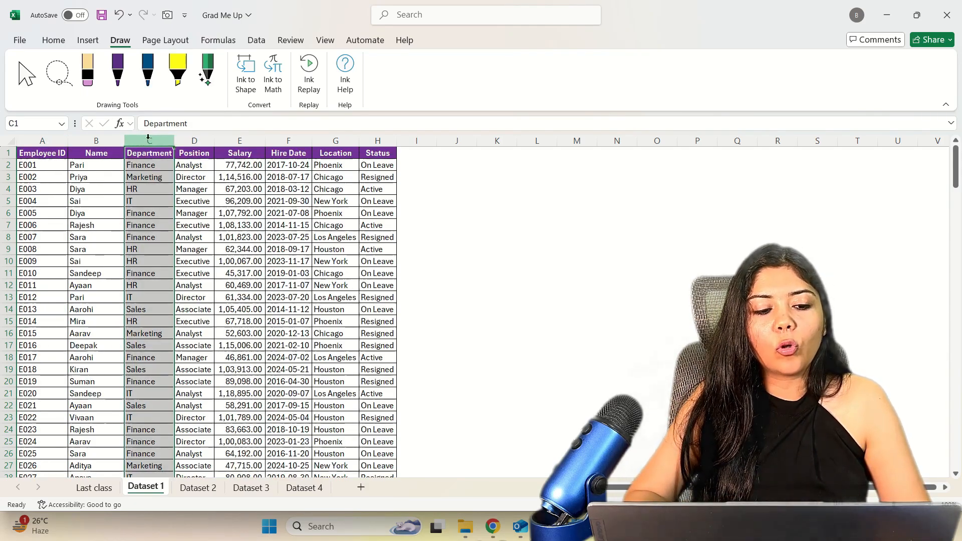
click(43, 141)
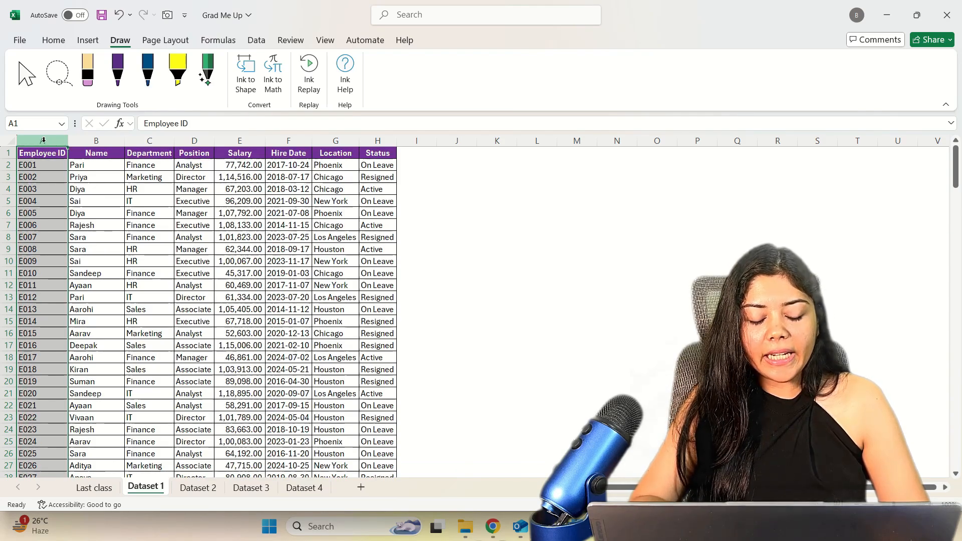
right_click(43, 141)
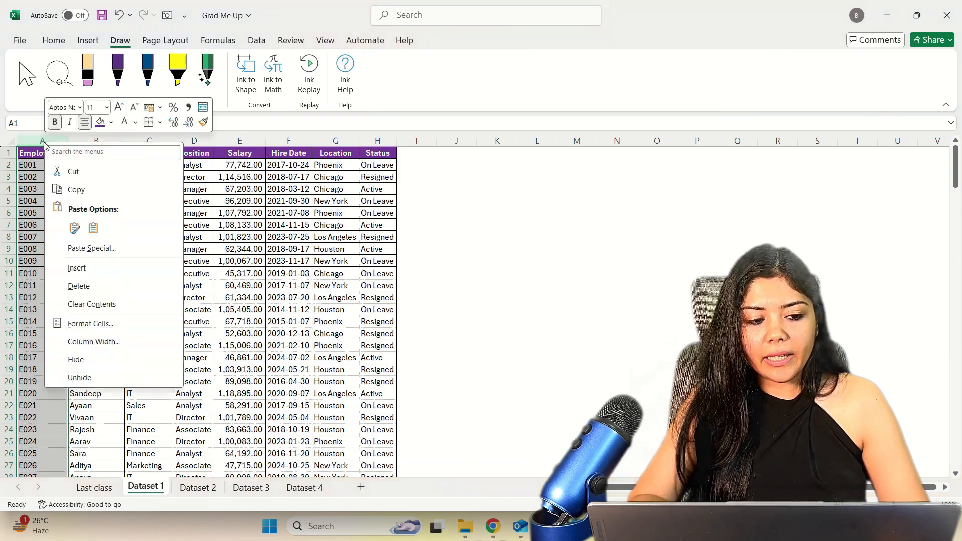
click(76, 268)
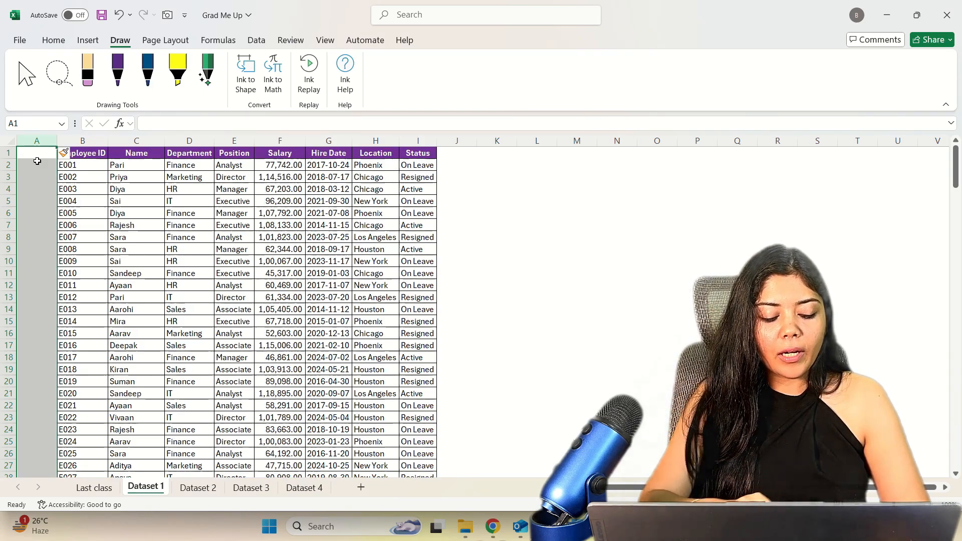
key(ctrl+minus)
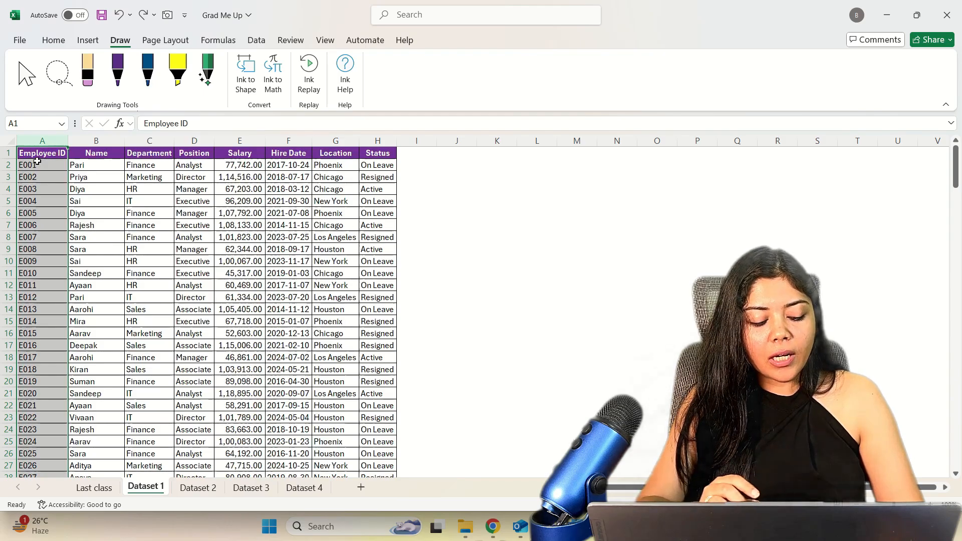
Insert a blank column before Employee ID, head it Sr No and enter 1 and 2 in the first two data rows.
key(ctrl+shift+plus)
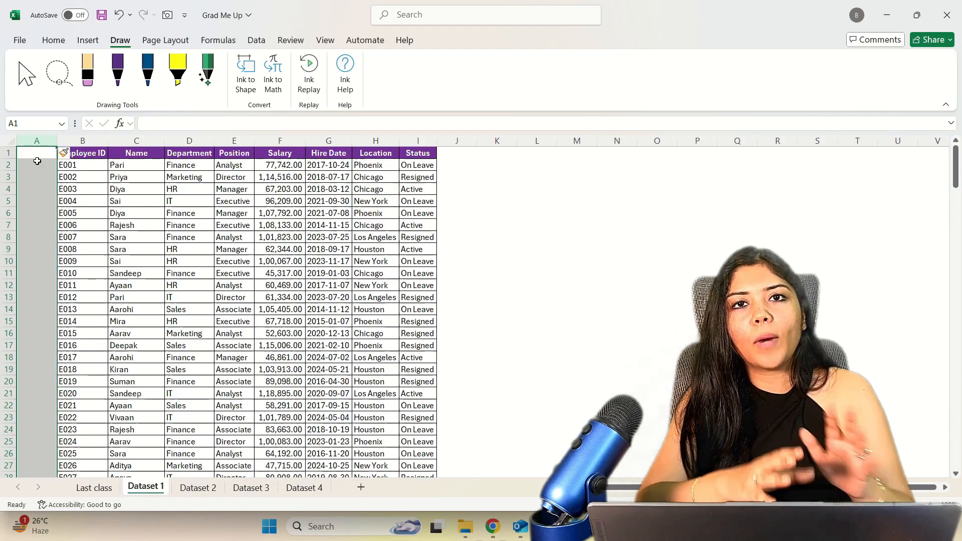
click(34, 151)
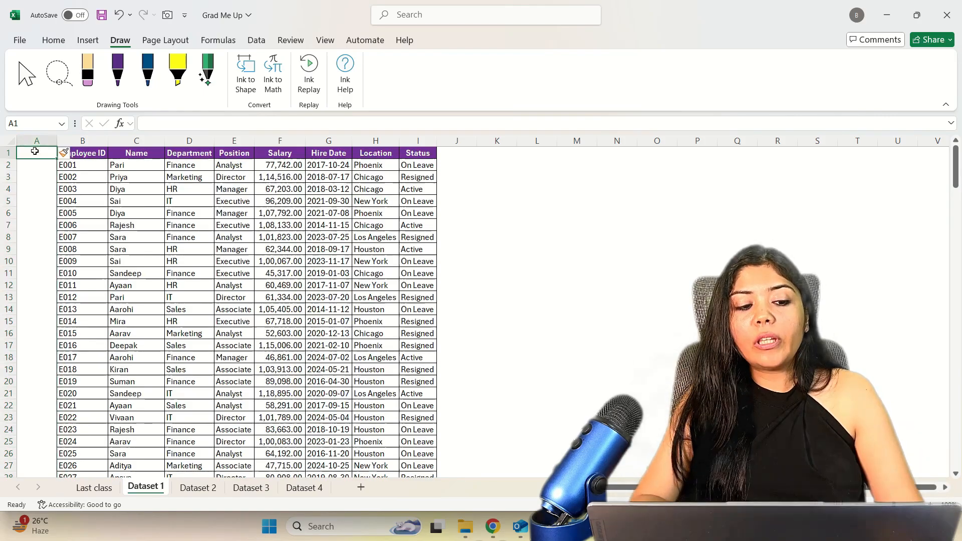
text(Sr)
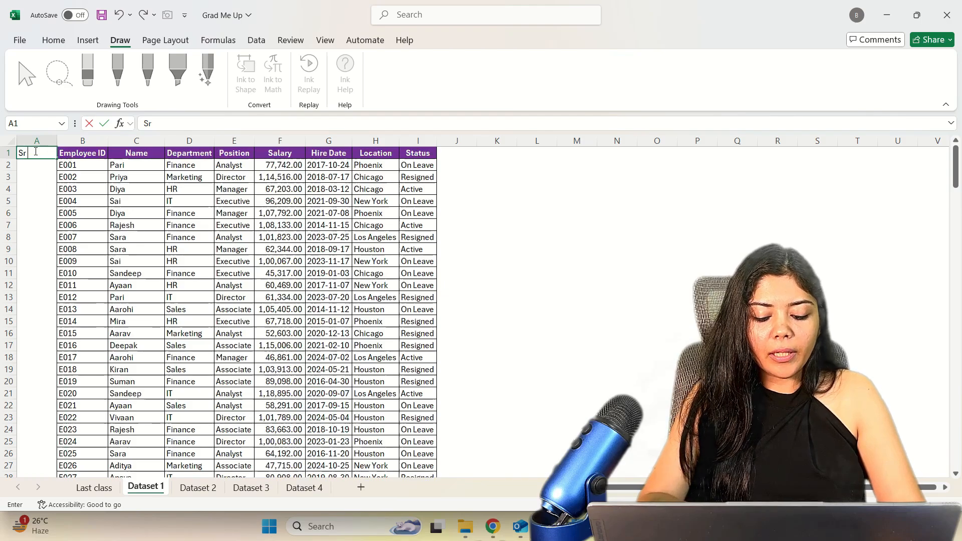
text( No)
key(Return)
text(1)
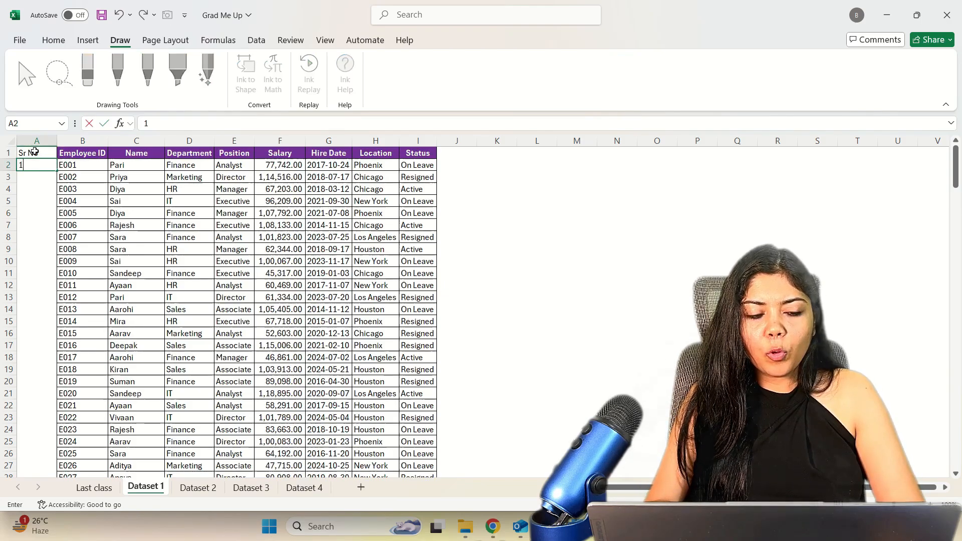
key(Return)
text(2)
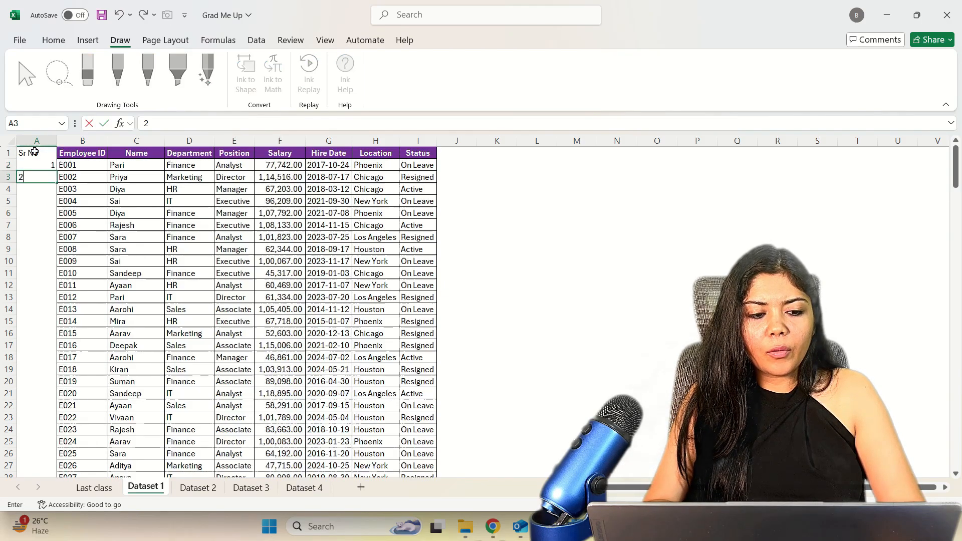
key(Return)
Fill the Sr No series from A2:A3 down to the last employee row and check the end of the column.
key(Up)
key(Up)
key(shift+Down)
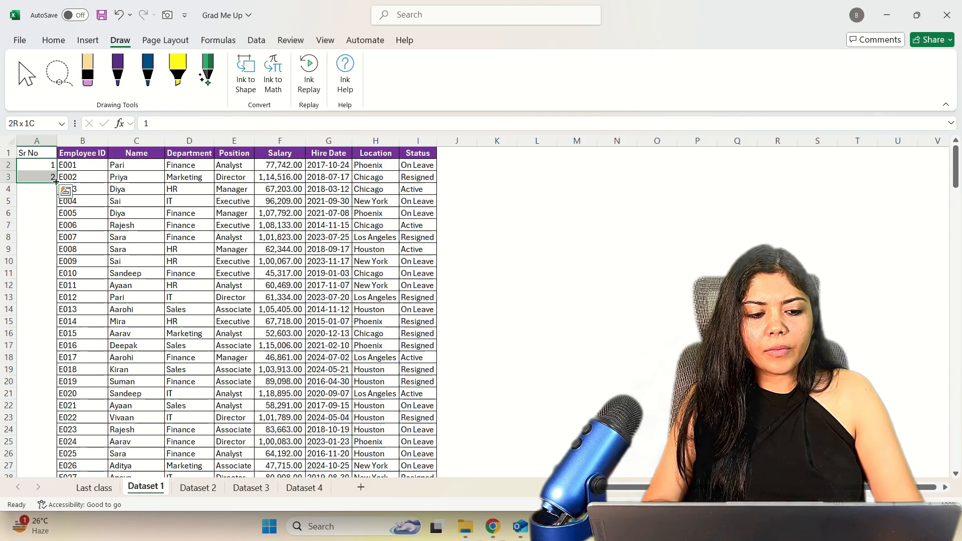
double_click(56, 181)
click(44, 234)
key(ctrl+Home)
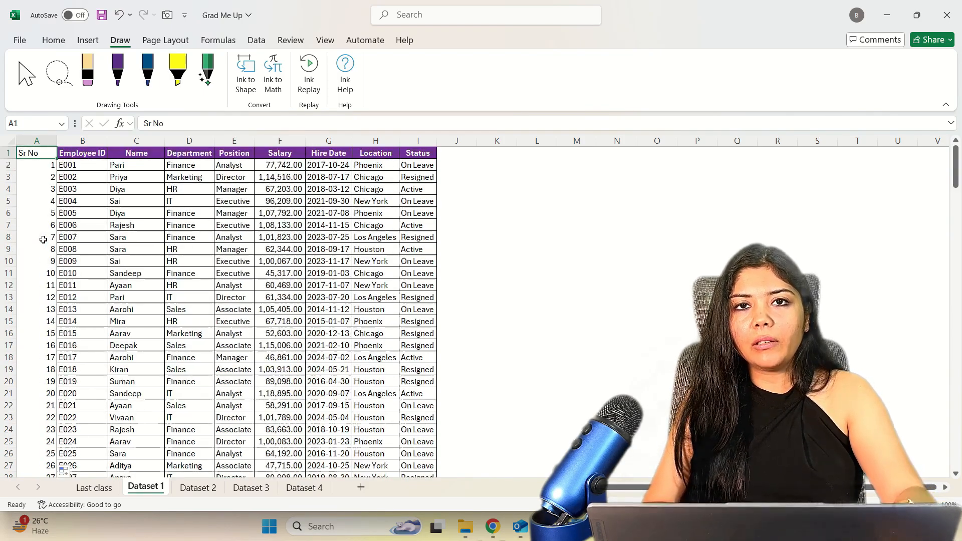
key(Down)
key(shift+Down)
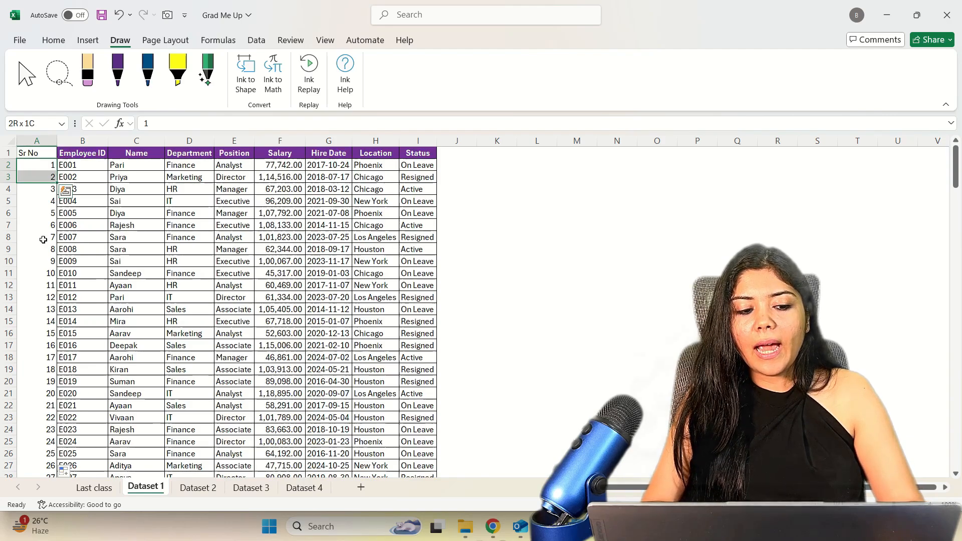
key(ctrl+Down)
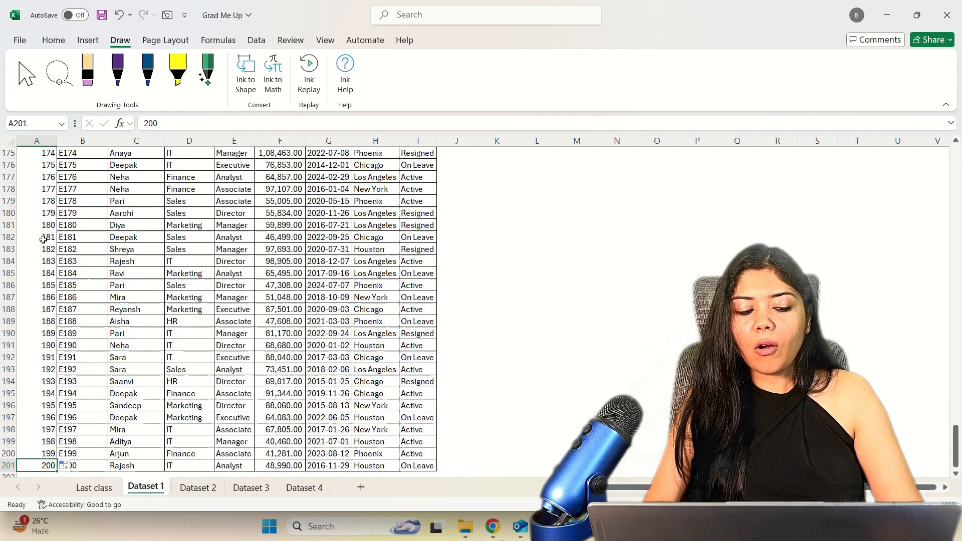
key(ctrl+Home)
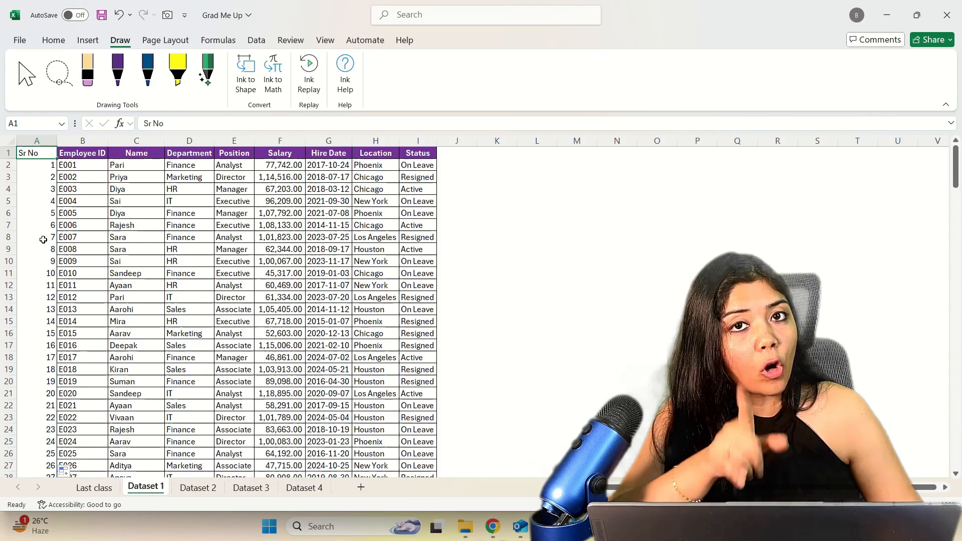
Select the adjacent columns A to E, select rows 2 to 11, and return to cell A1.
drag(37, 140, 163, 140)
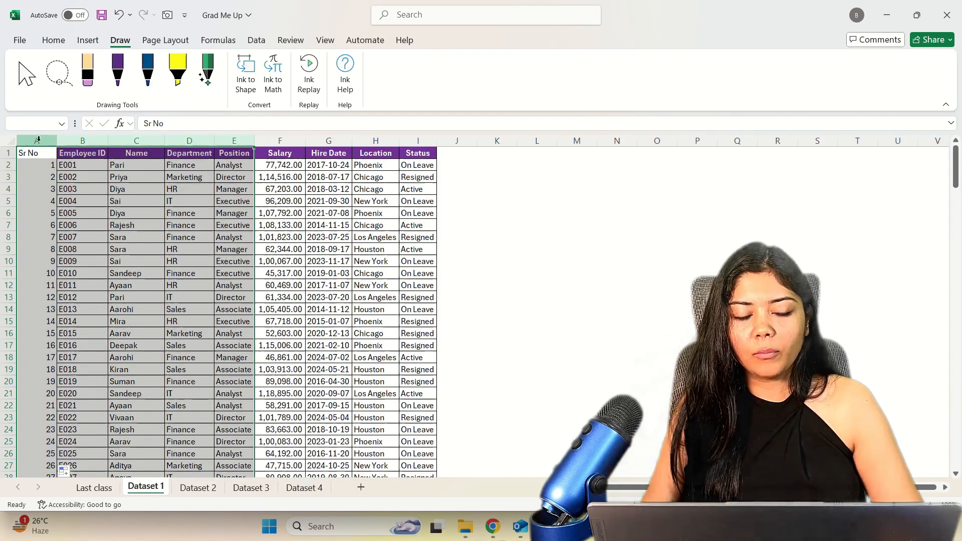
key(Down)
key(shift+space)
key(shift+Down)
key(shift+Down)
key(shift+Down)
key(shift+Down)
key(shift+Down)
key(shift+Down)
key(shift+Down)
key(shift+Down)
key(shift+Down)
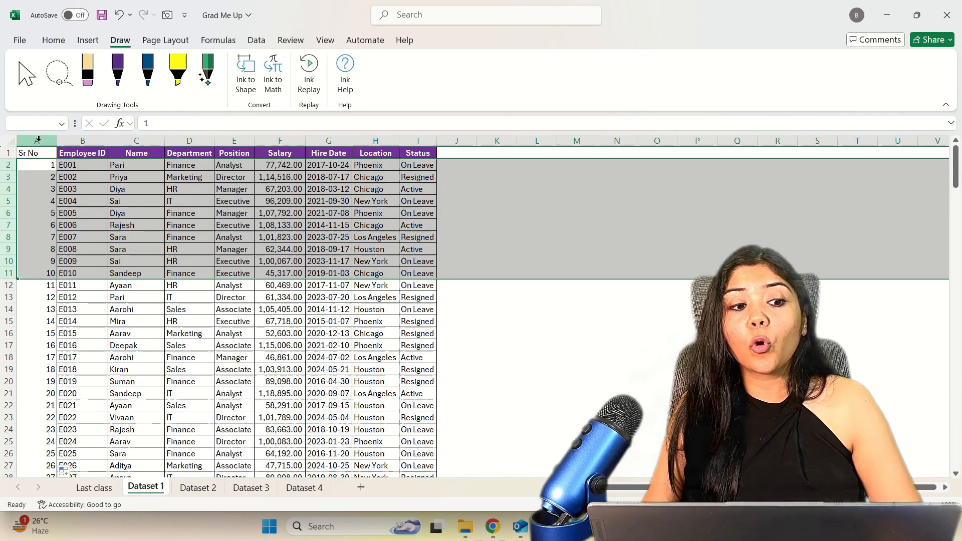
key(Up)
key(Up)
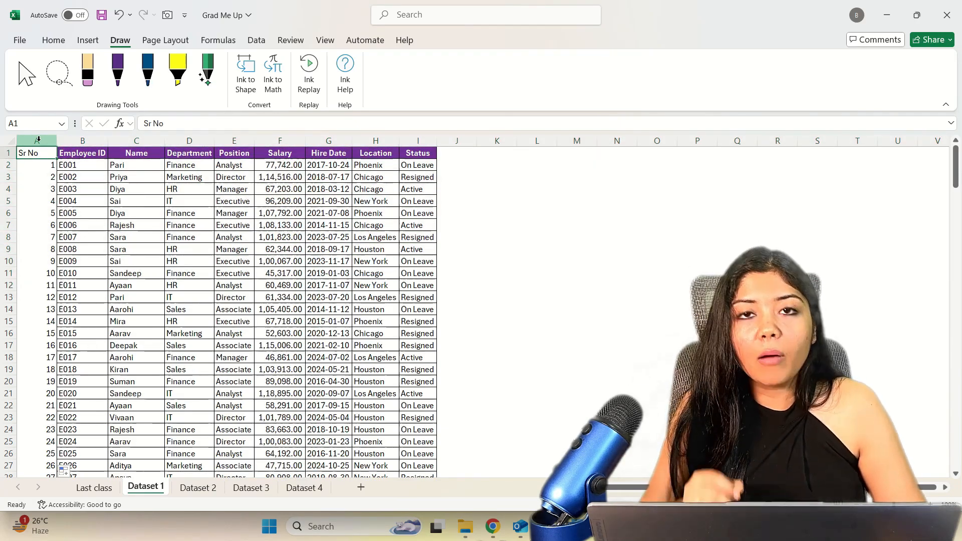
Insert a blank row above the E004 record in row 5 and undo the insertion.
click(6, 200)
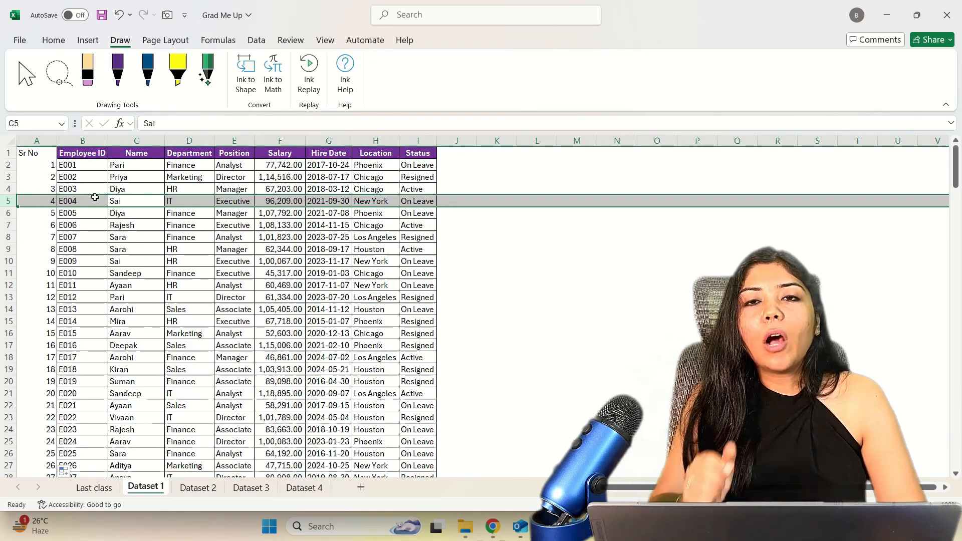
click(4, 199)
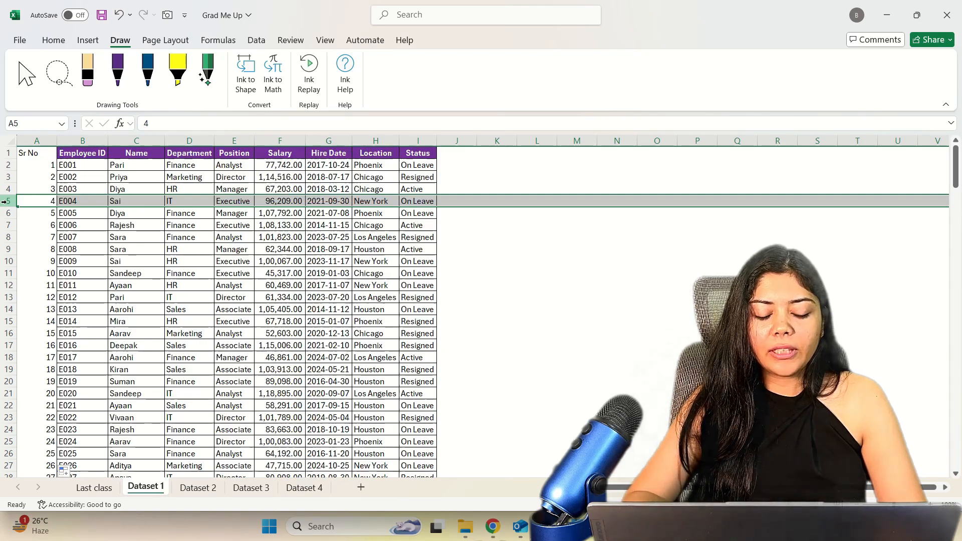
right_click(5, 201)
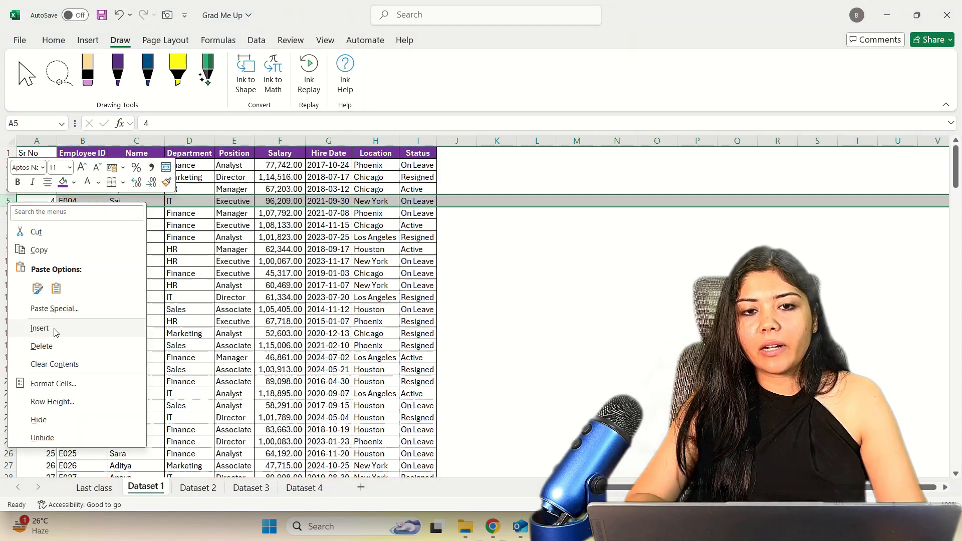
click(39, 328)
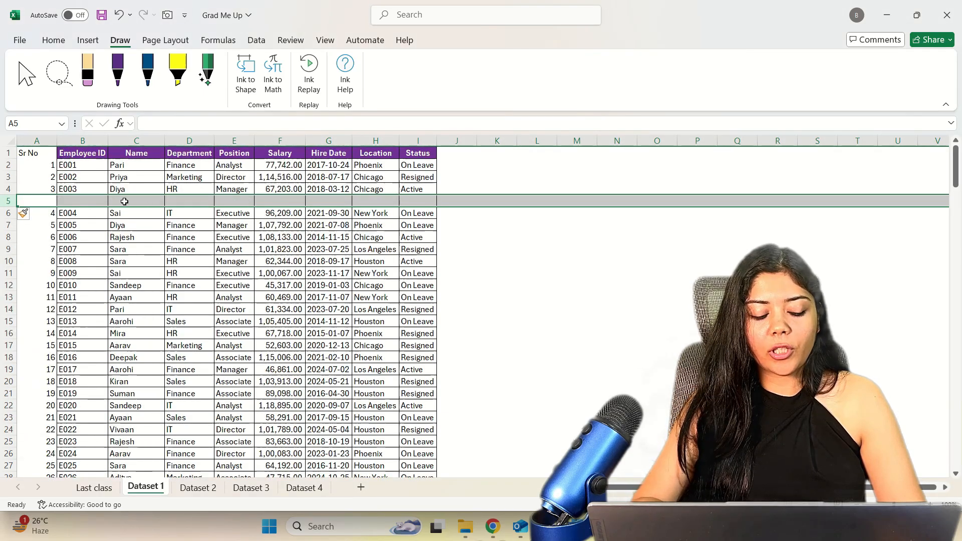
key(ctrl+z)
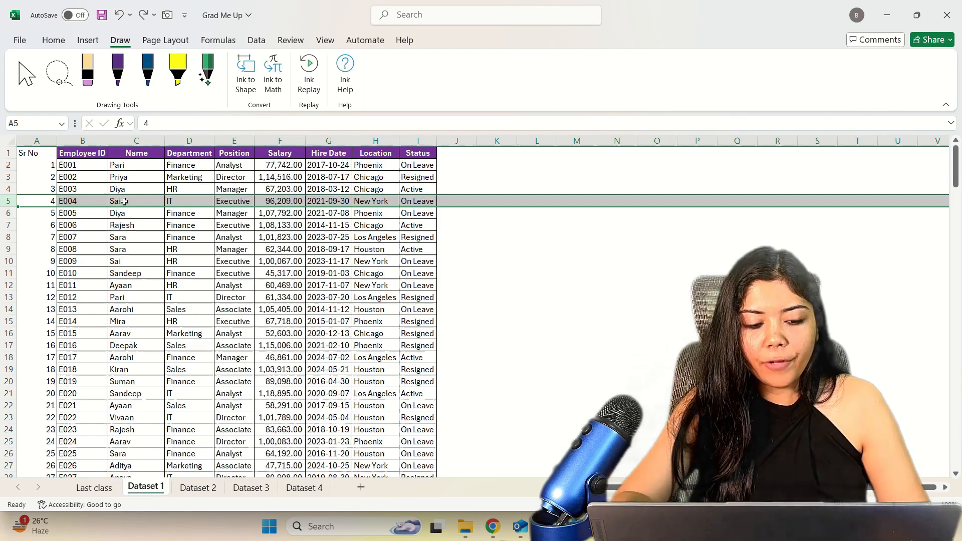
Insert a blank row at row 5 and fill in Sr No 4, Employee ID ABC, the employee's name, department Finance and position Boss.
key(ctrl+shift+plus)
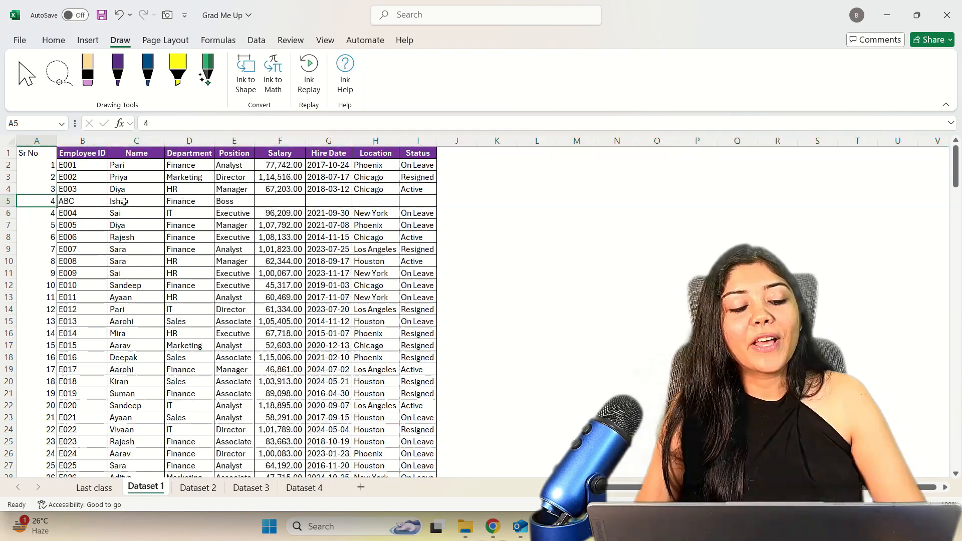
key(Right)
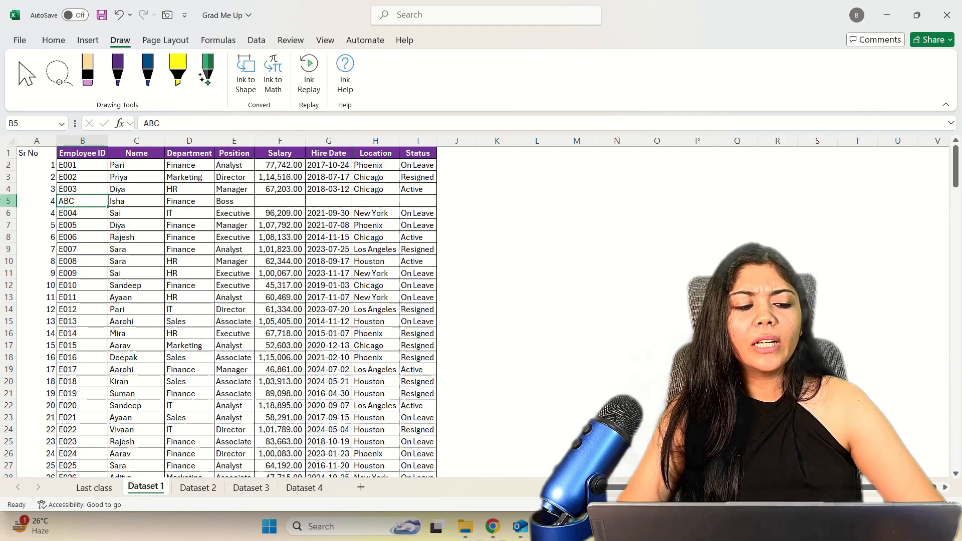
Delete the new ABC record in row 5 and undo the deletion.
click(10, 200)
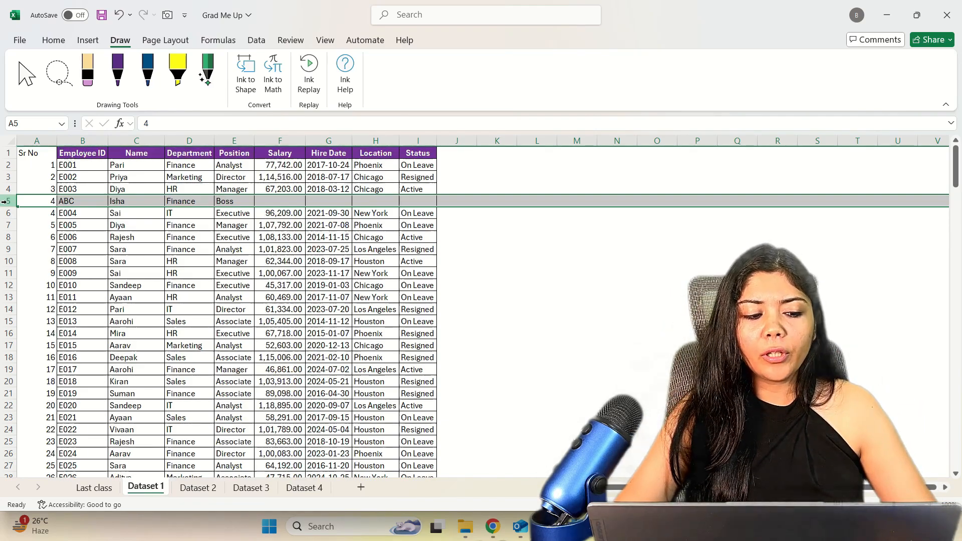
right_click(5, 201)
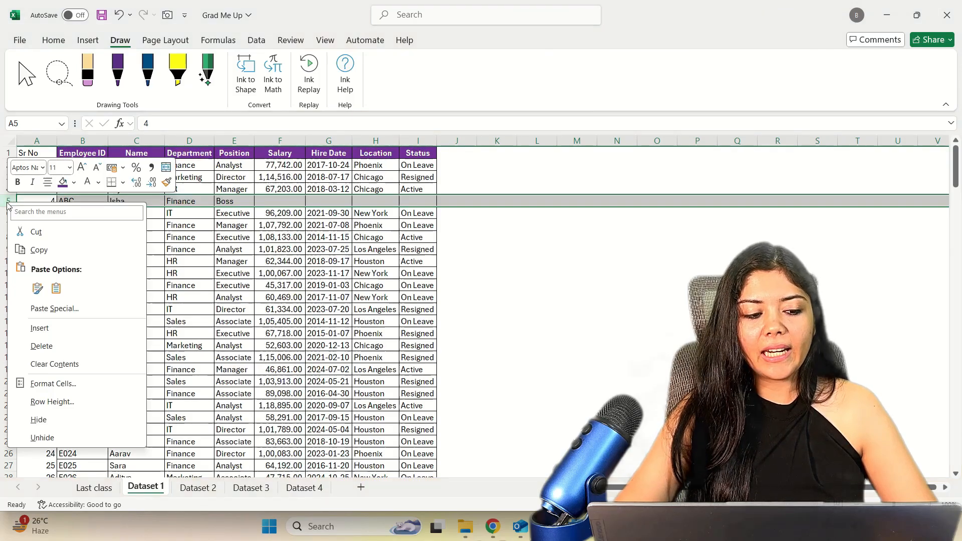
click(35, 347)
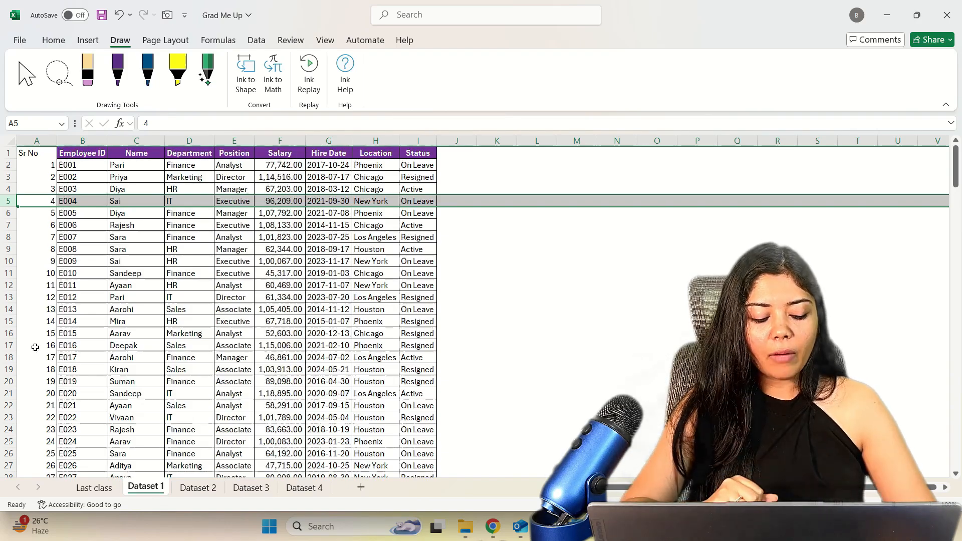
key(ctrl+z)
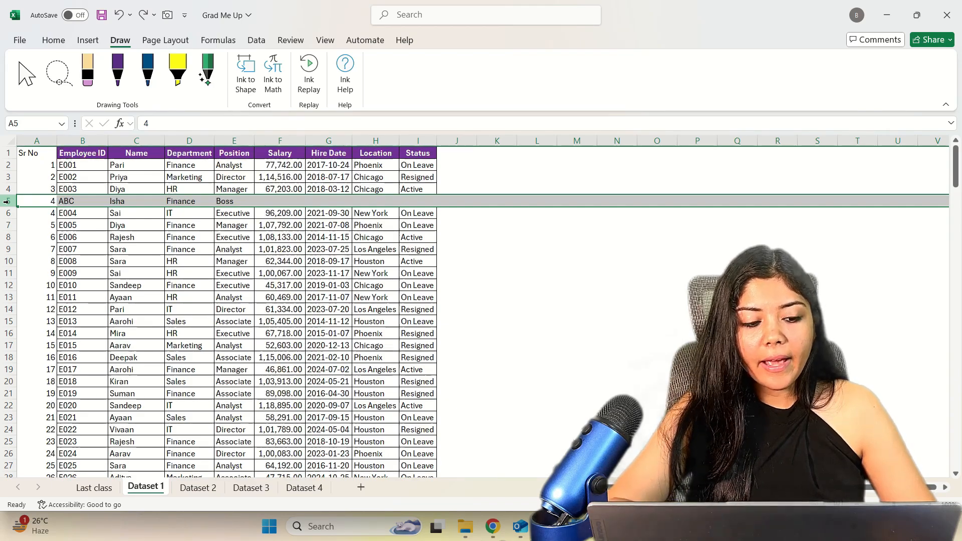
Delete the ABC record in row 5 and the Sr No column A, undoing and redoing the column deletion.
key(ctrl+minus)
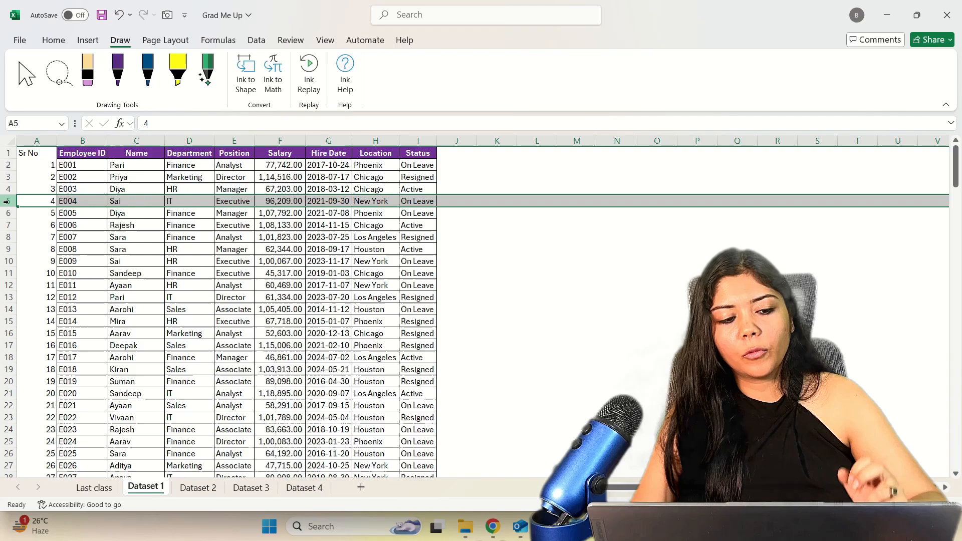
click(40, 137)
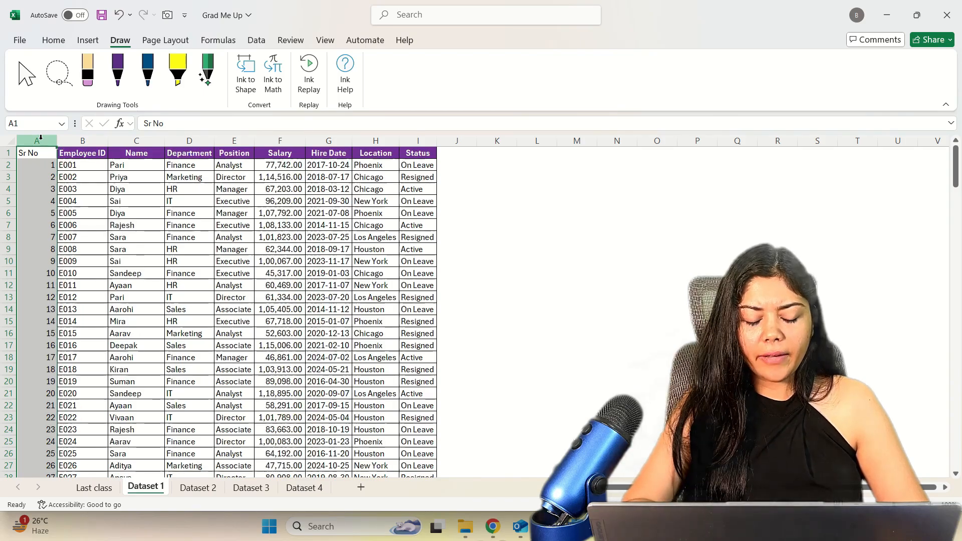
right_click(41, 141)
click(75, 284)
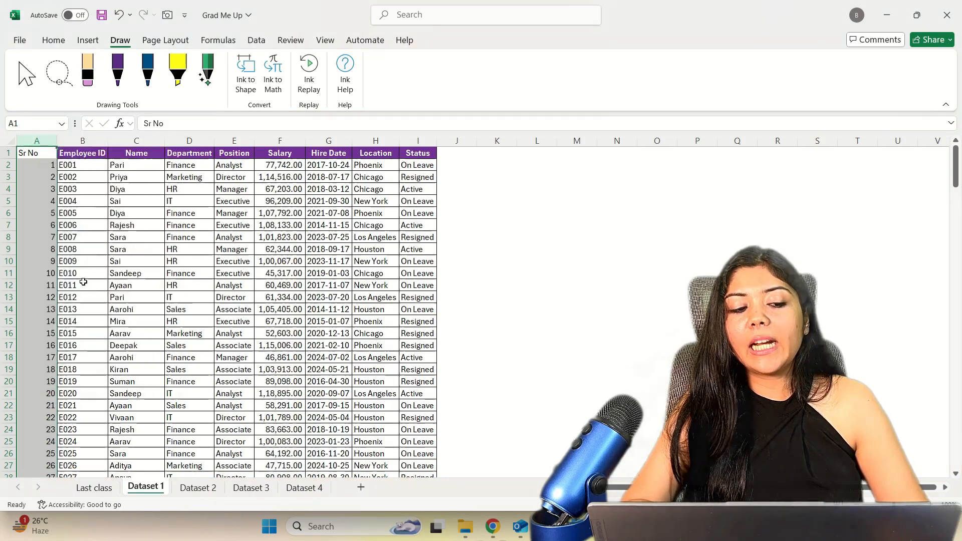
key(ctrl+z)
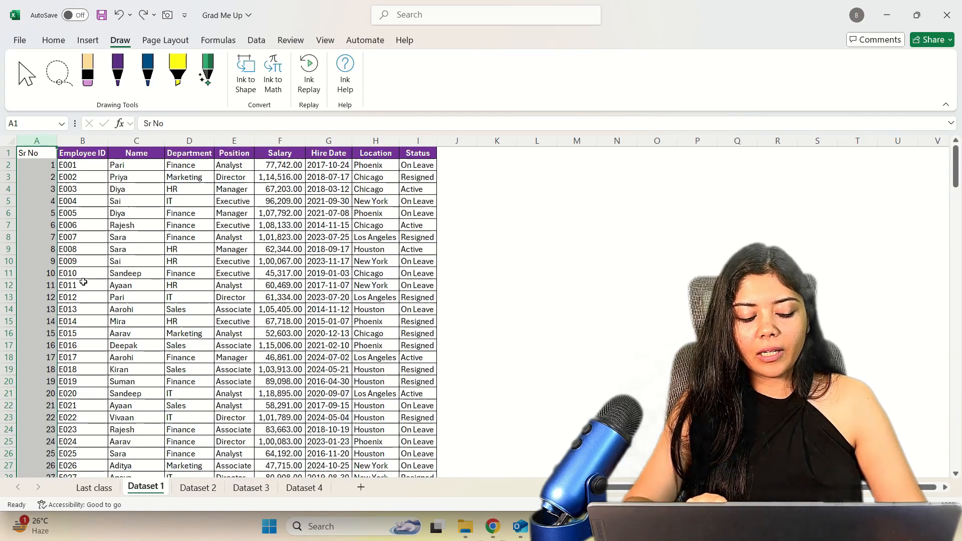
key(ctrl+y)
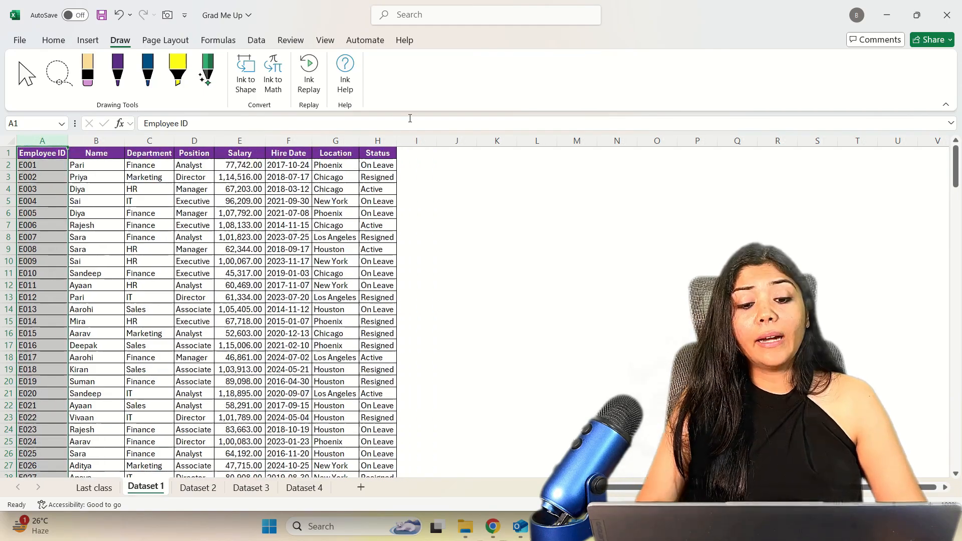
click(449, 168)
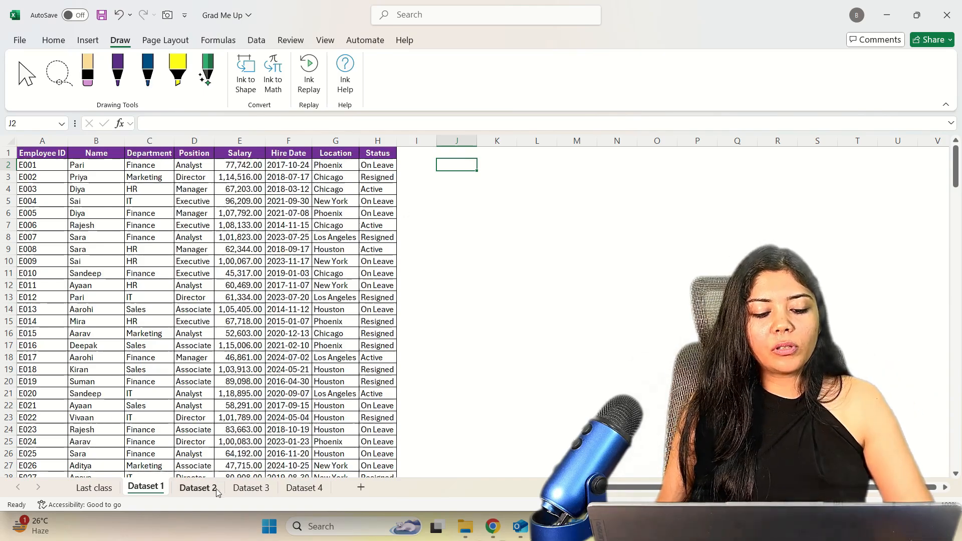
Hide the Status column H on the Dataset 2 sheet.
click(197, 488)
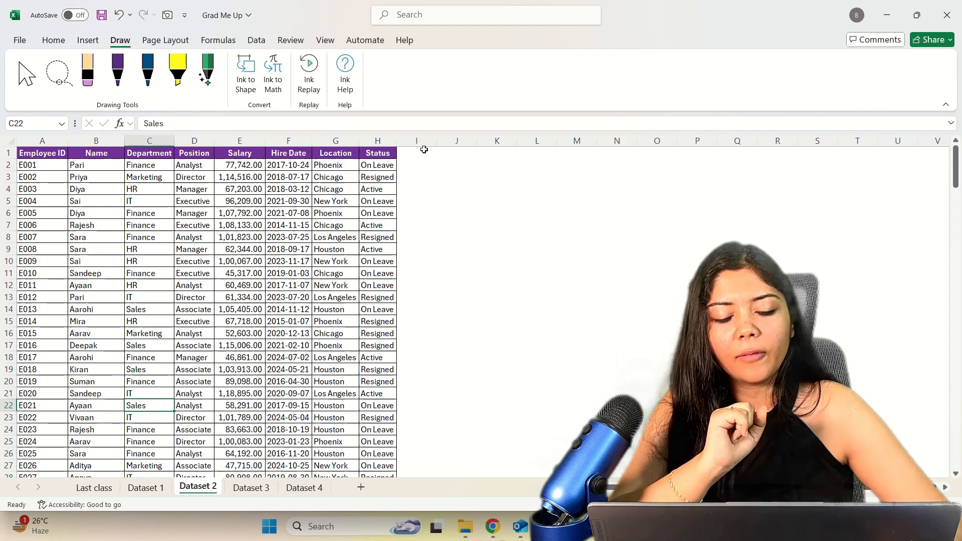
click(380, 140)
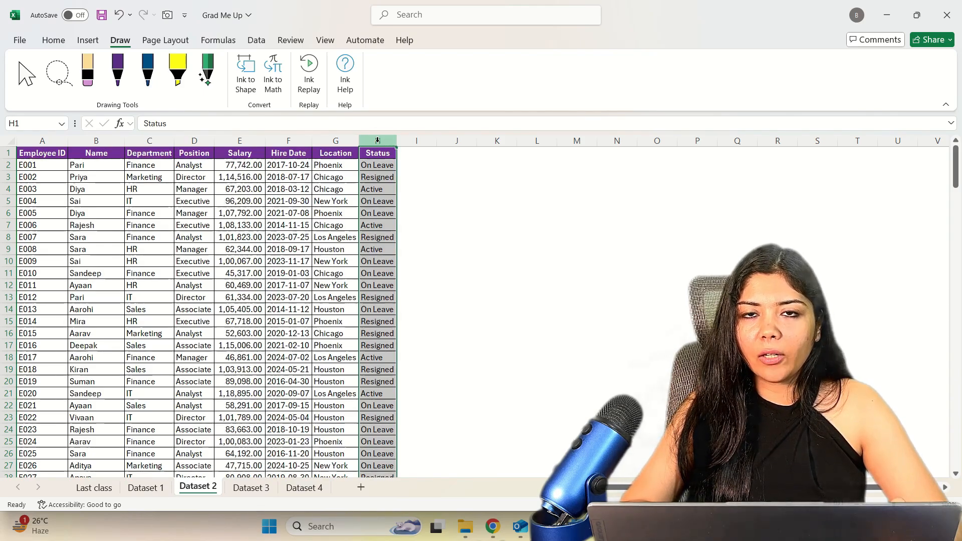
right_click(377, 141)
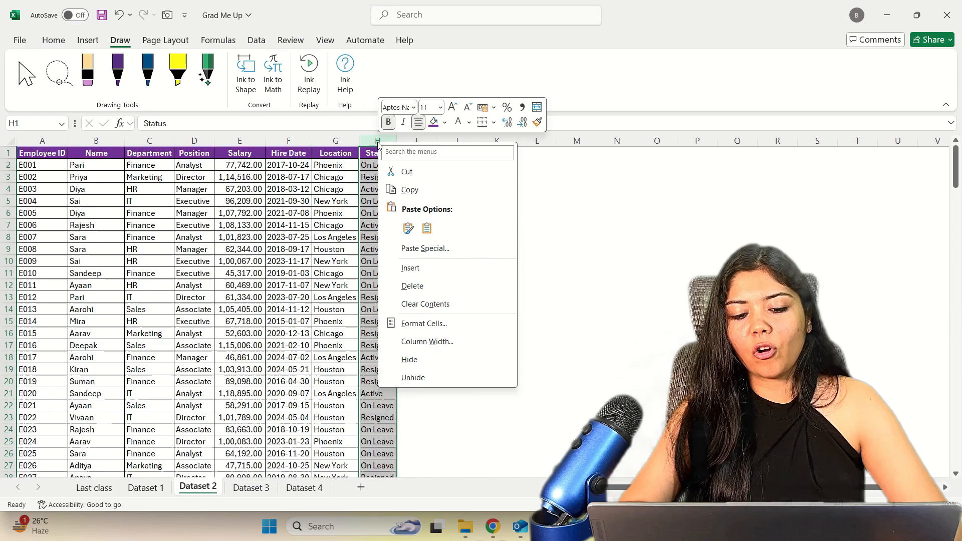
click(409, 360)
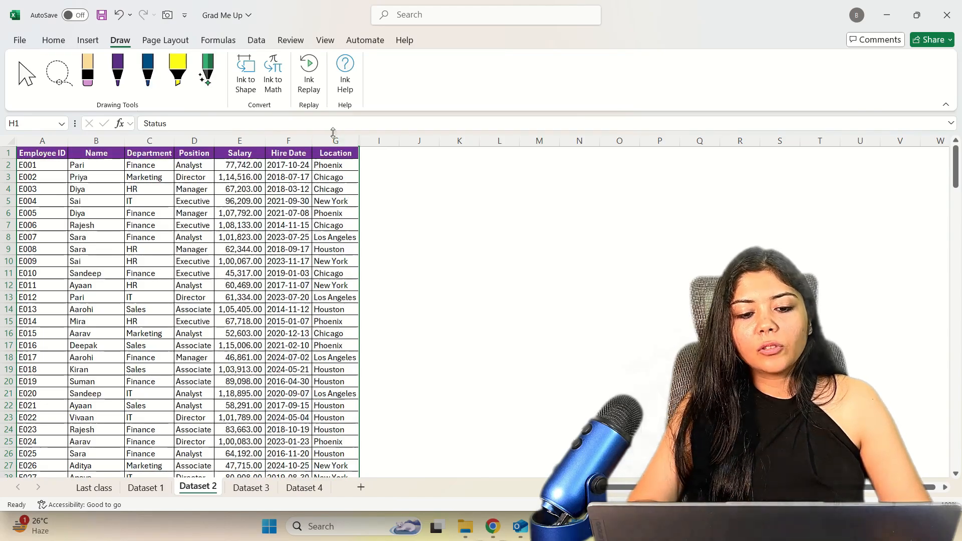
Unhide the Status column by selecting its neighbouring columns G and I.
drag(360, 141, 371, 139)
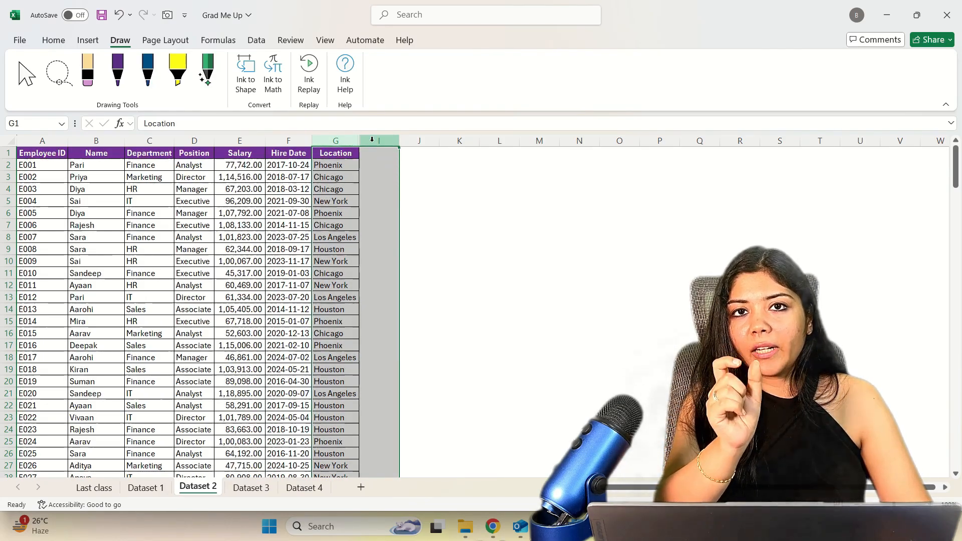
right_click(372, 139)
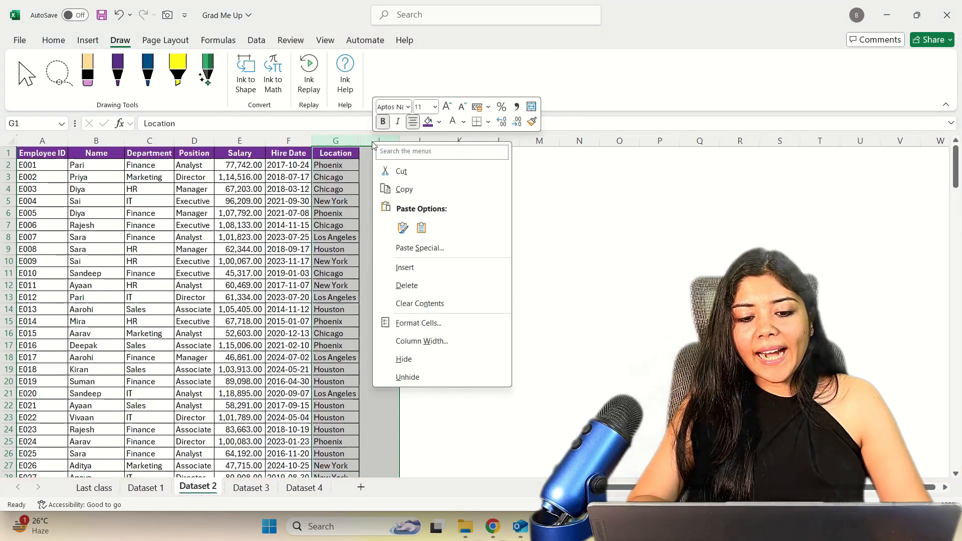
click(415, 373)
click(439, 334)
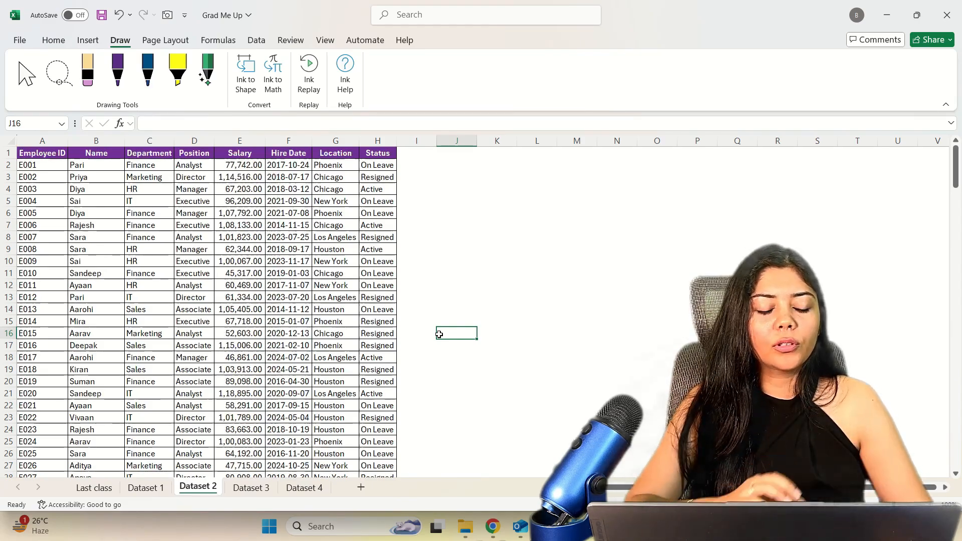
Hide rows 13 to 15, holding the records E012 to E014.
drag(9, 297, 10, 318)
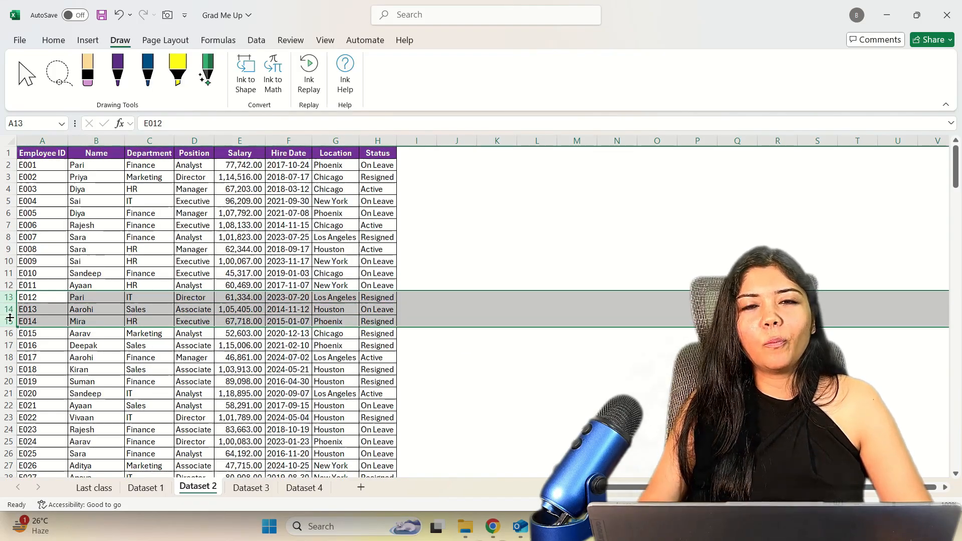
drag(2, 296, 1, 321)
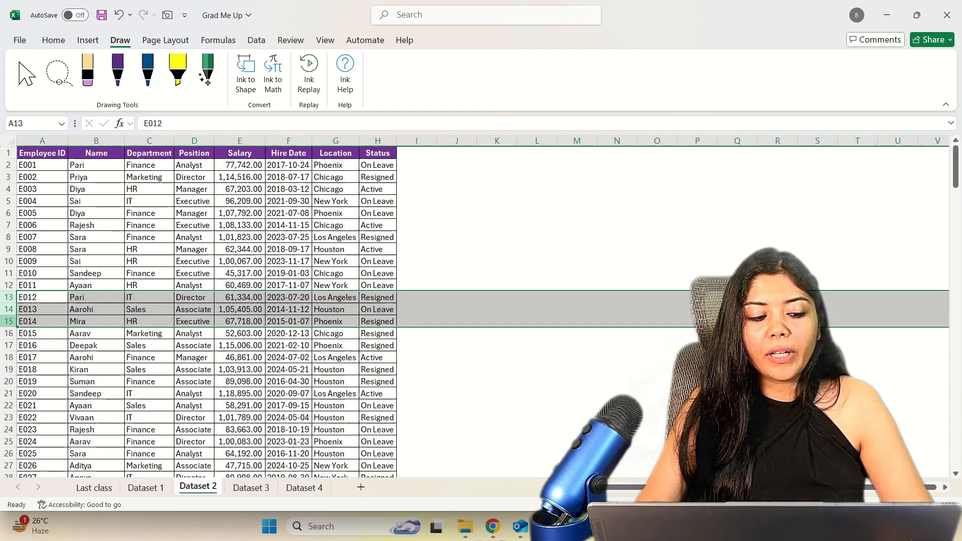
right_click(6, 321)
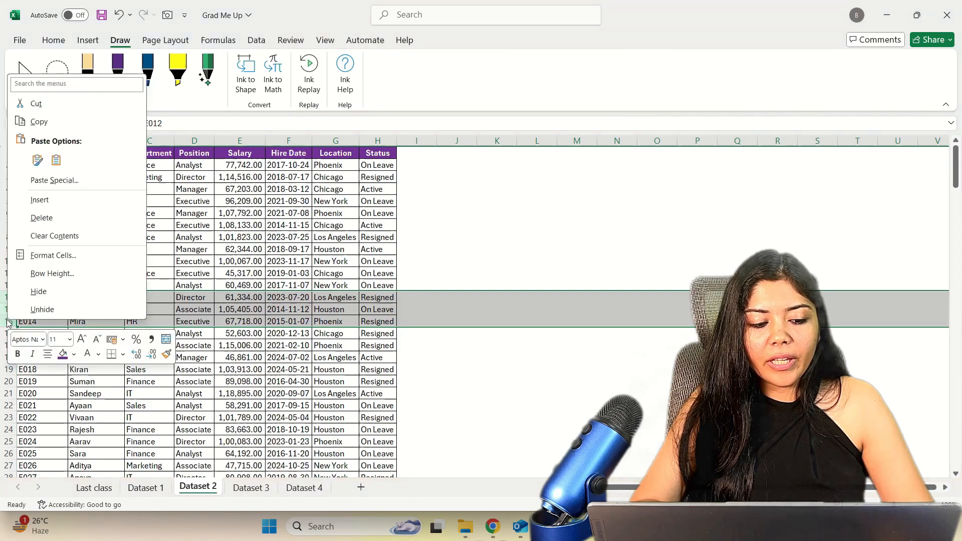
click(34, 298)
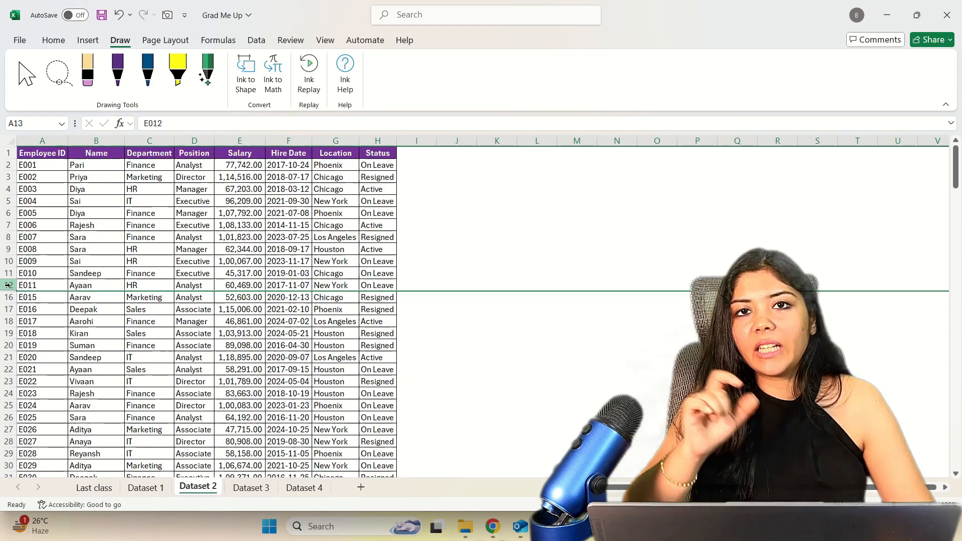
Unhide the rows between rows 12 and 16.
drag(9, 285, 10, 295)
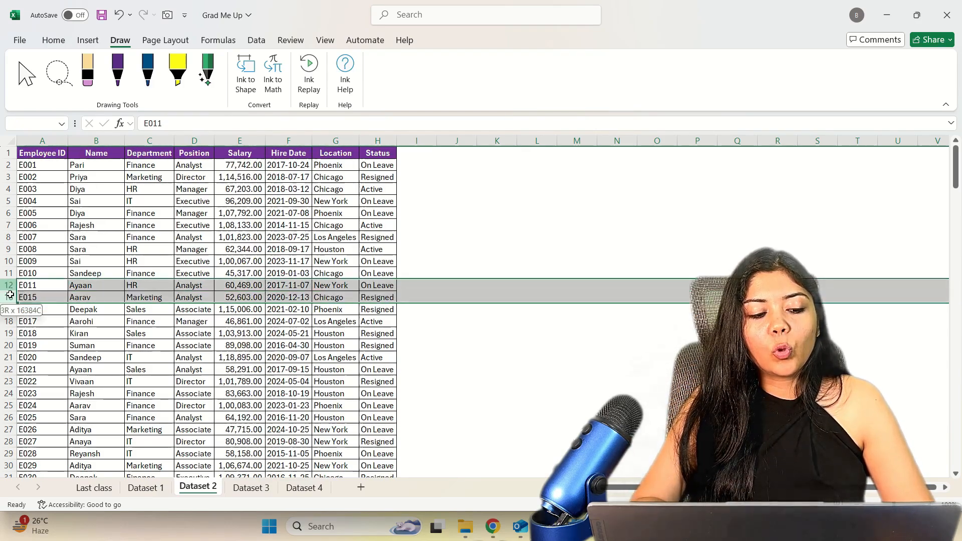
right_click(9, 297)
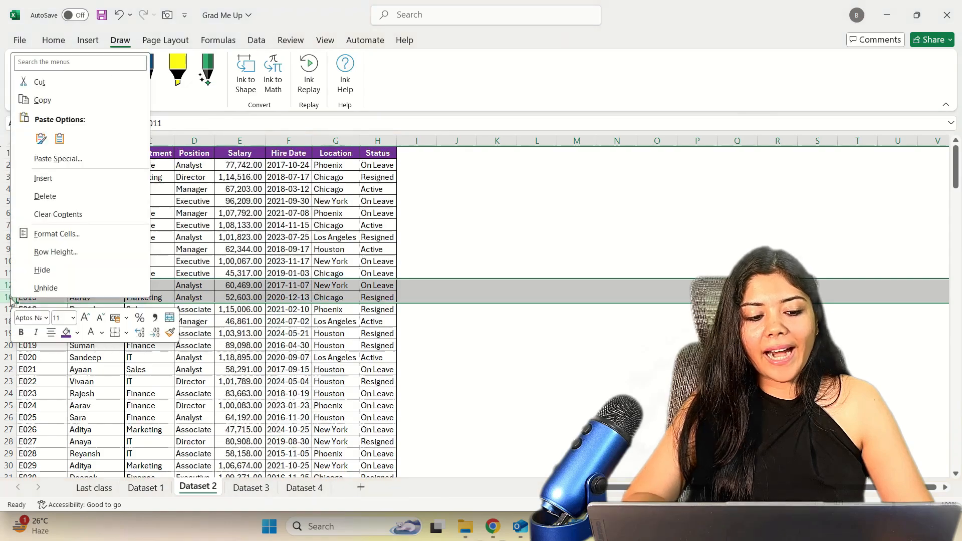
click(45, 288)
click(66, 296)
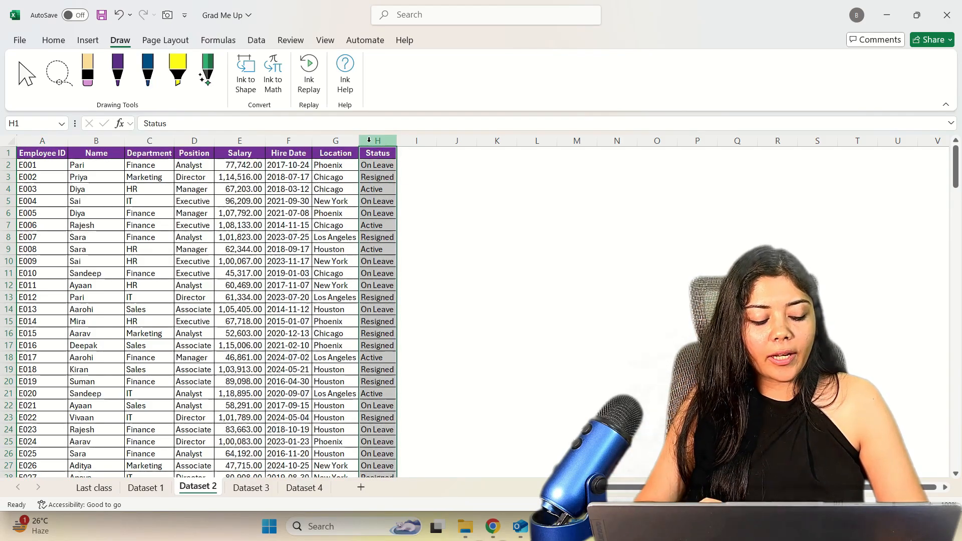
Hide the Status column H and the E010 record in row 11, and unhide row 11 again.
key(ctrl+0)
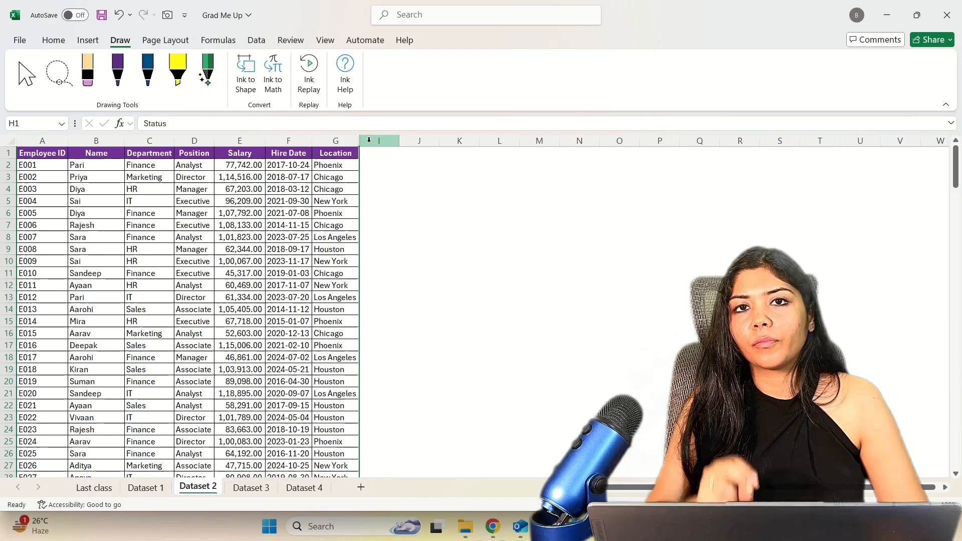
click(5, 273)
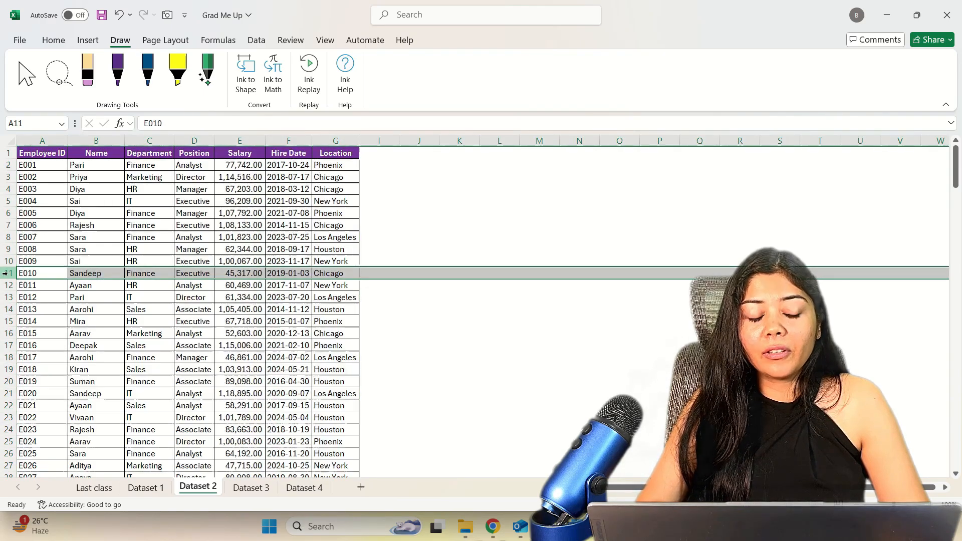
key(ctrl+9)
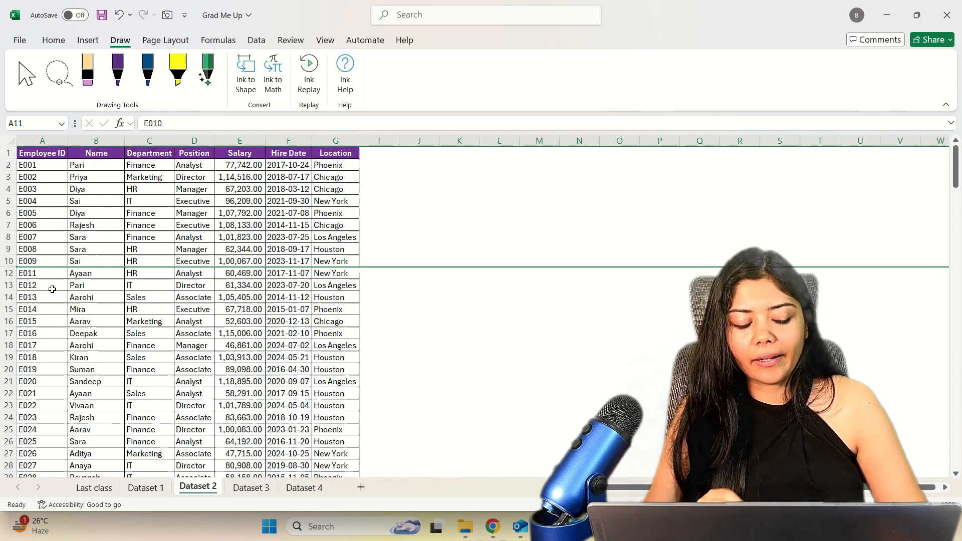
key(ctrl+shift+9)
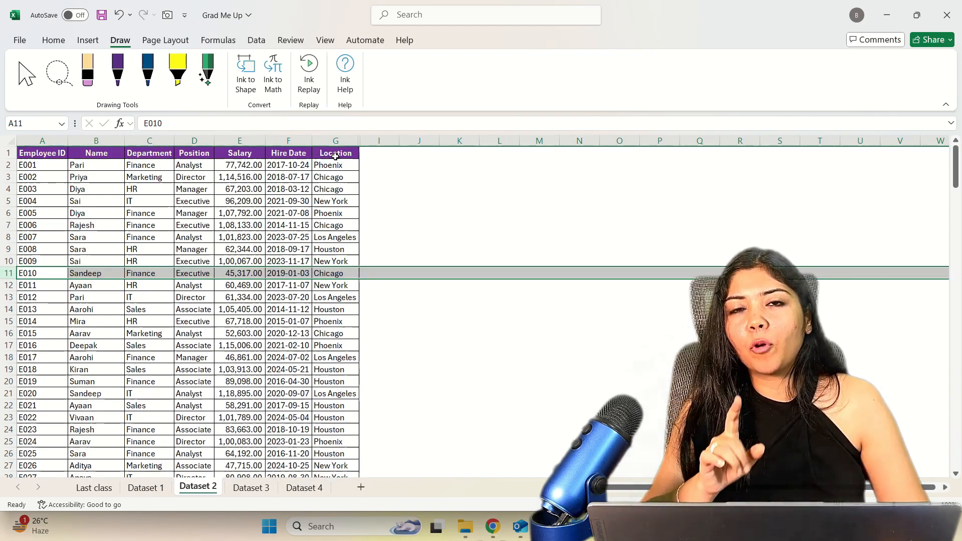
click(353, 174)
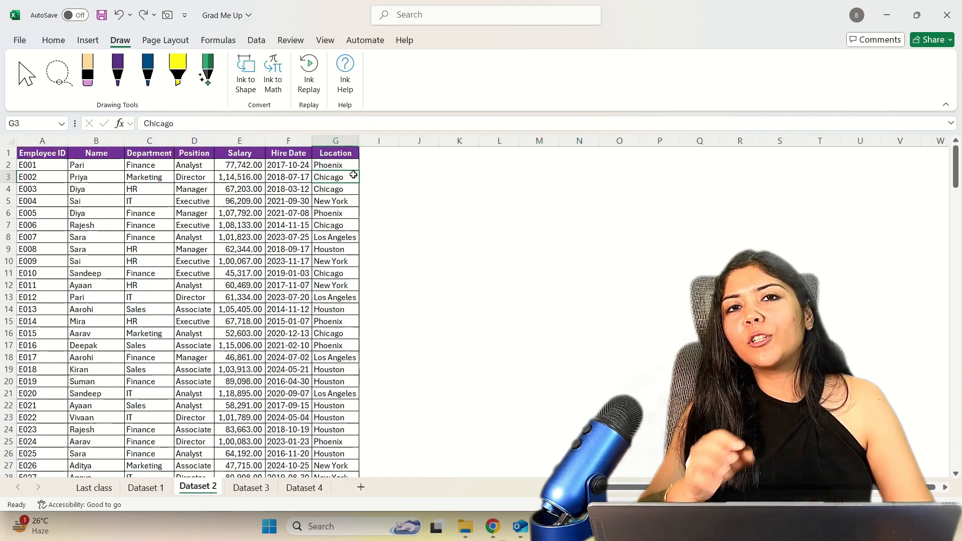
Switch to the Dataset 1 sheet and freeze its top row.
key(ctrl+Page_Up)
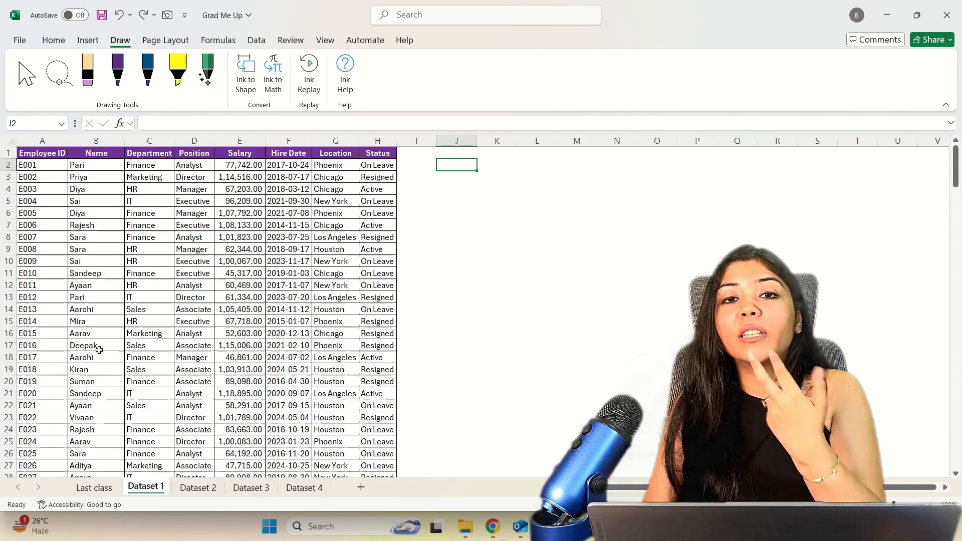
scroll(99, 349, down, 12)
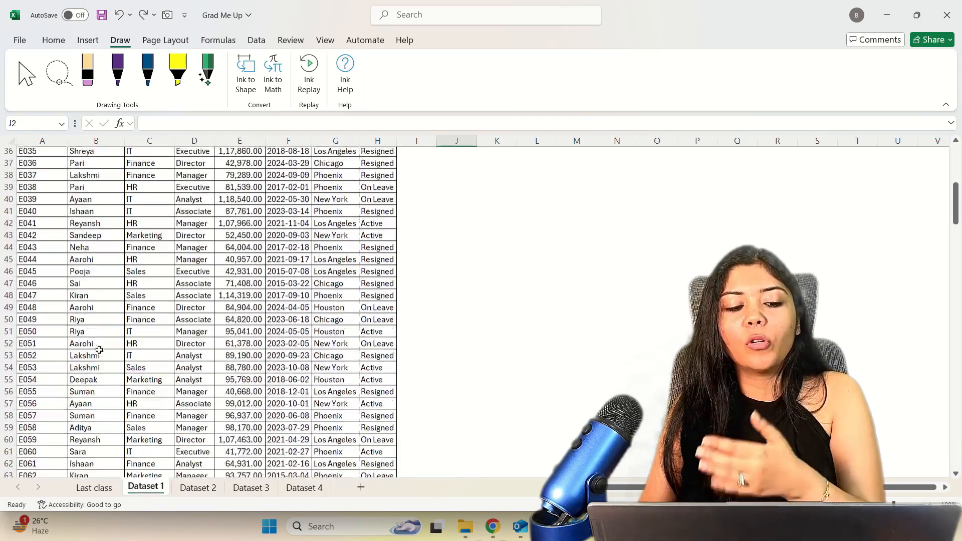
scroll(99, 350, up, 12)
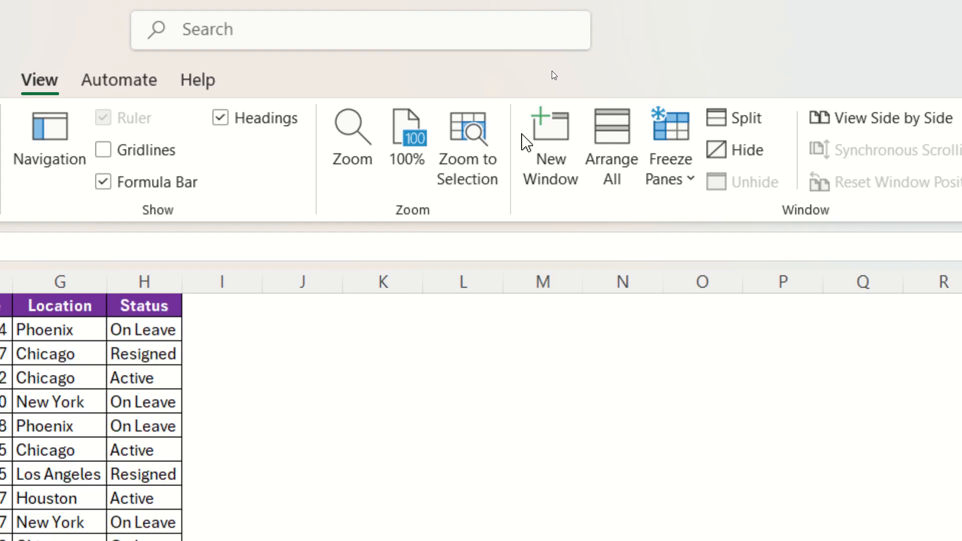
click(678, 187)
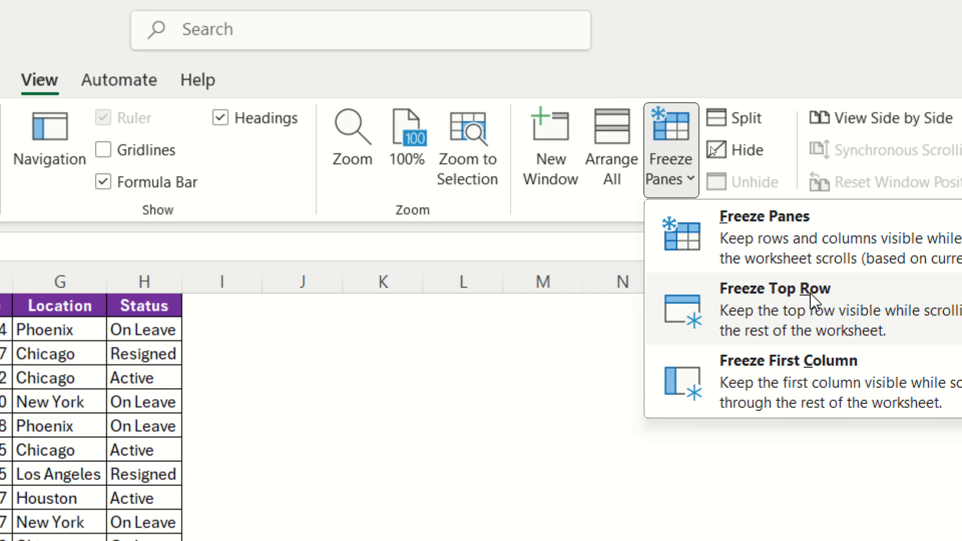
click(807, 294)
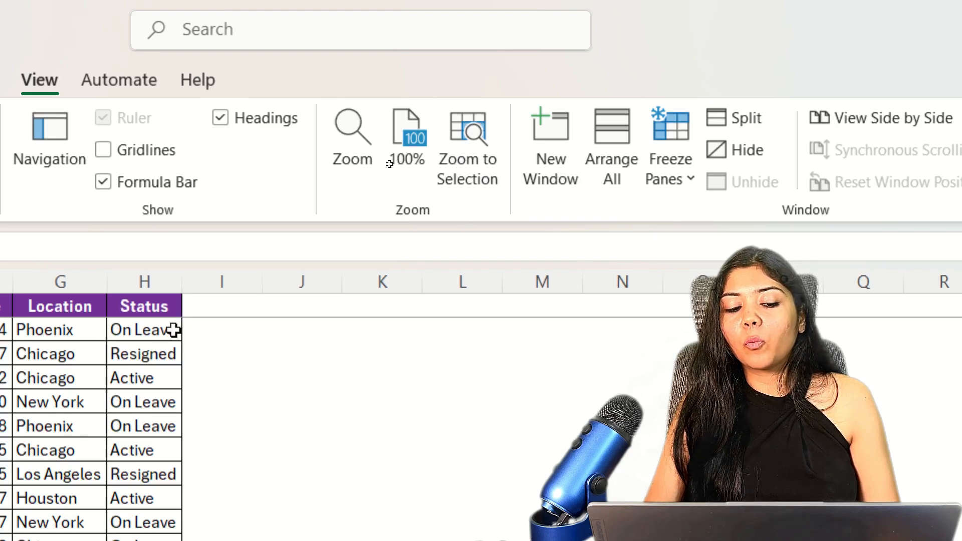
Examine the E119 record in row 120 against the frozen headers and return to the top of the data.
scroll(223, 326, left, 5)
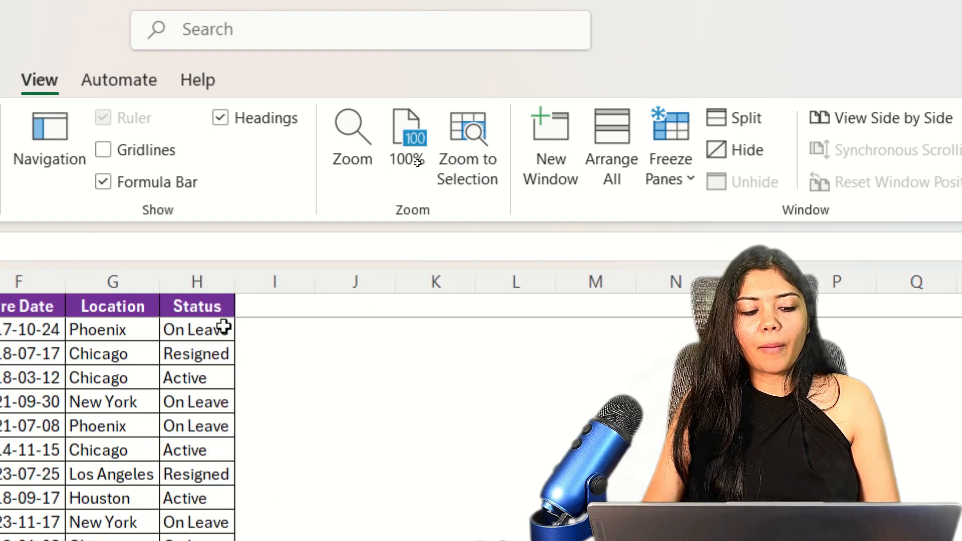
scroll(224, 326, right, 5)
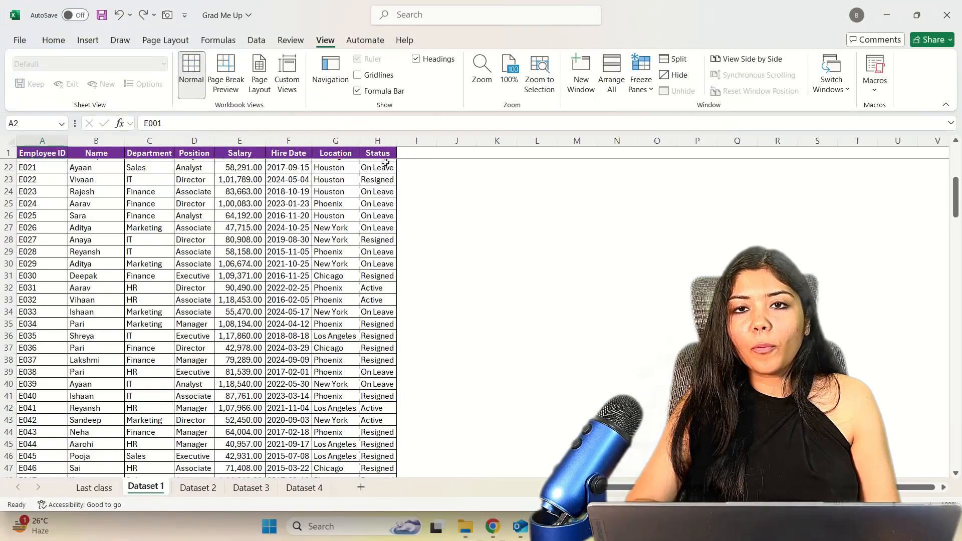
scroll(125, 485, down, 20)
scroll(369, 244, down, 7)
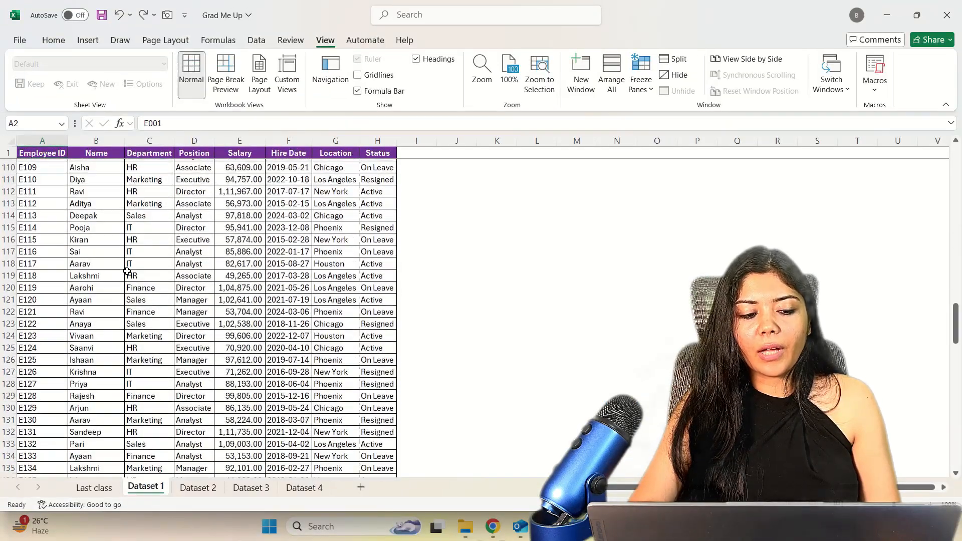
click(2, 288)
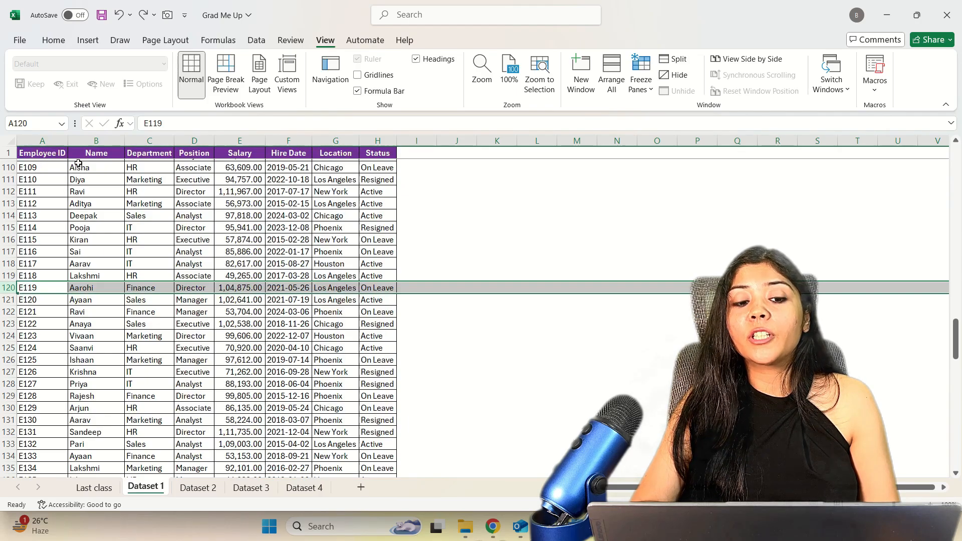
scroll(81, 253, up, 20)
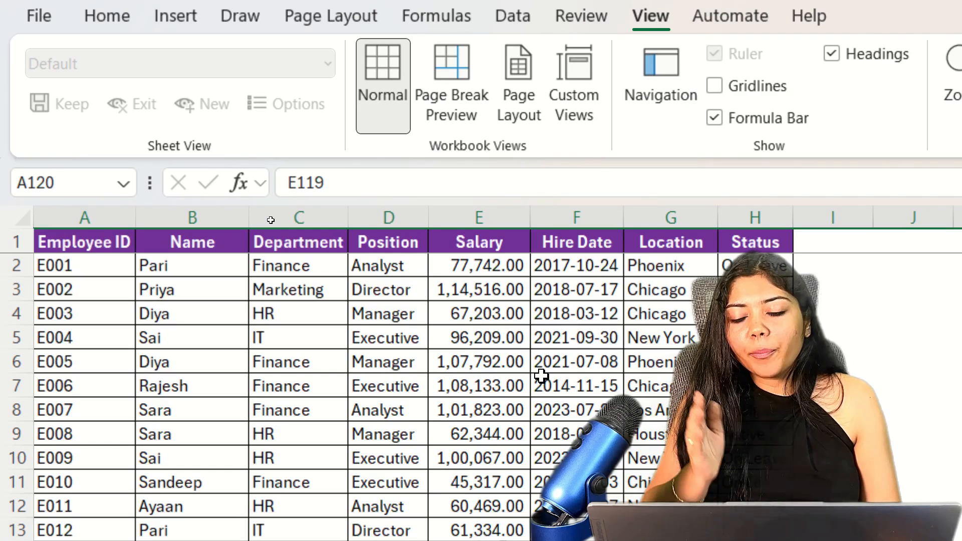
Freeze the first column of the Dataset 1 sheet and check the distant columns against the Employee ID column.
scroll(540, 375, right, 4)
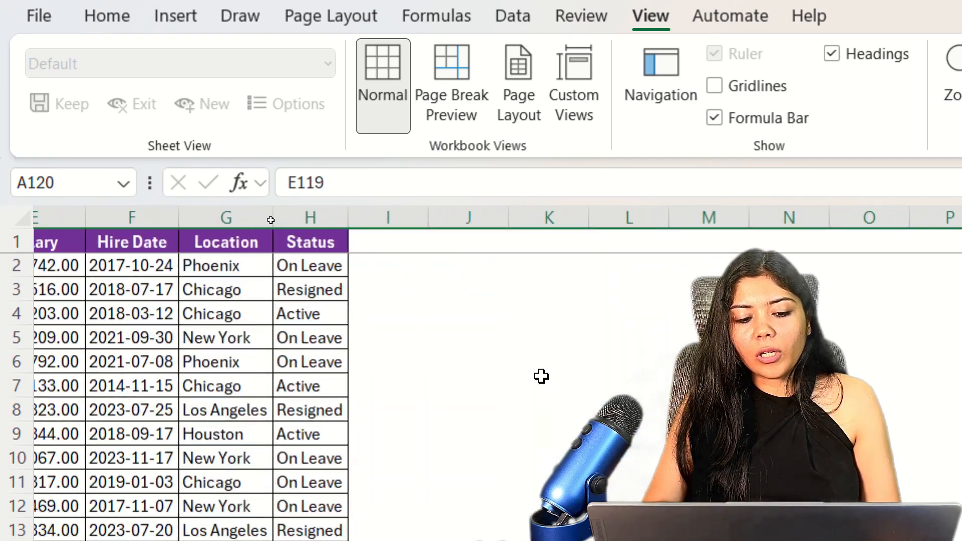
scroll(541, 375, right, 8)
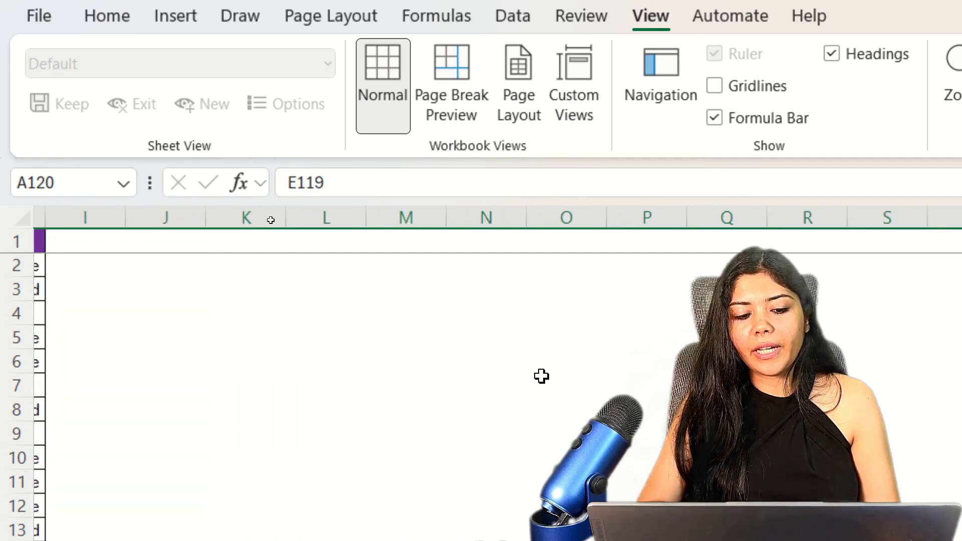
scroll(541, 375, left, 7)
scroll(541, 375, left, 5)
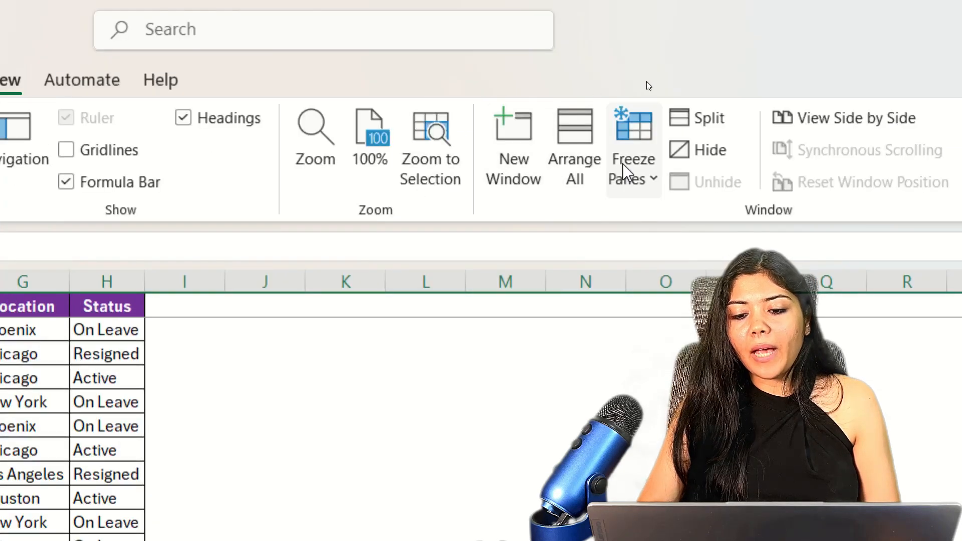
click(879, 173)
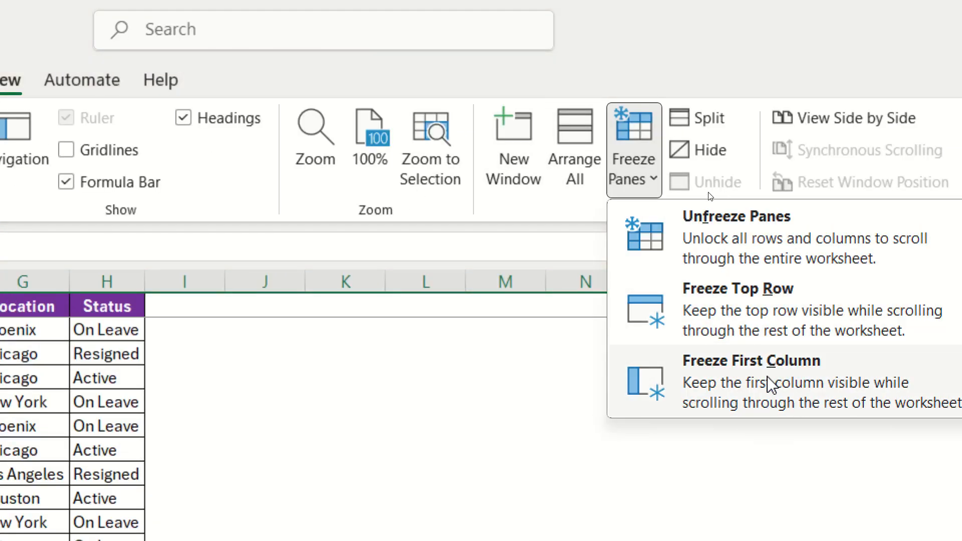
click(735, 390)
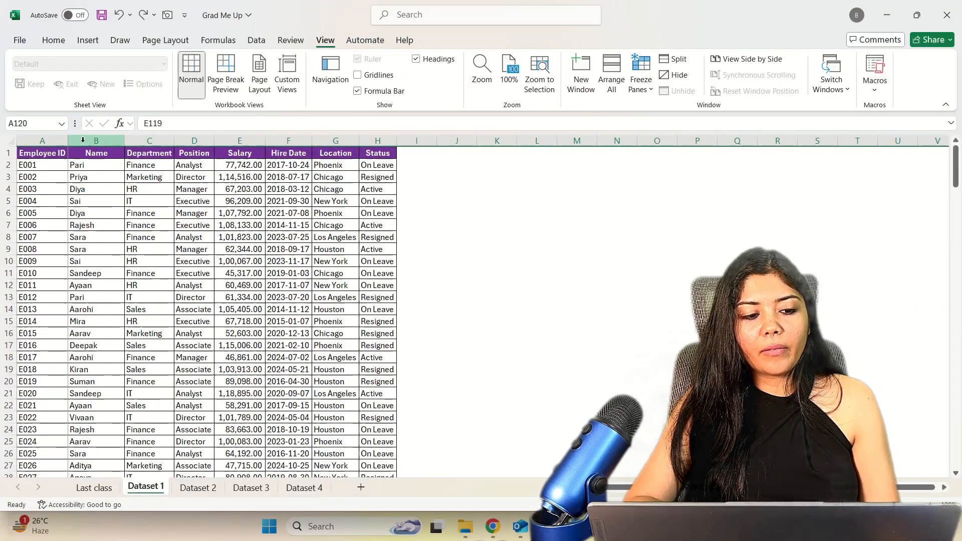
scroll(219, 199, right, 3)
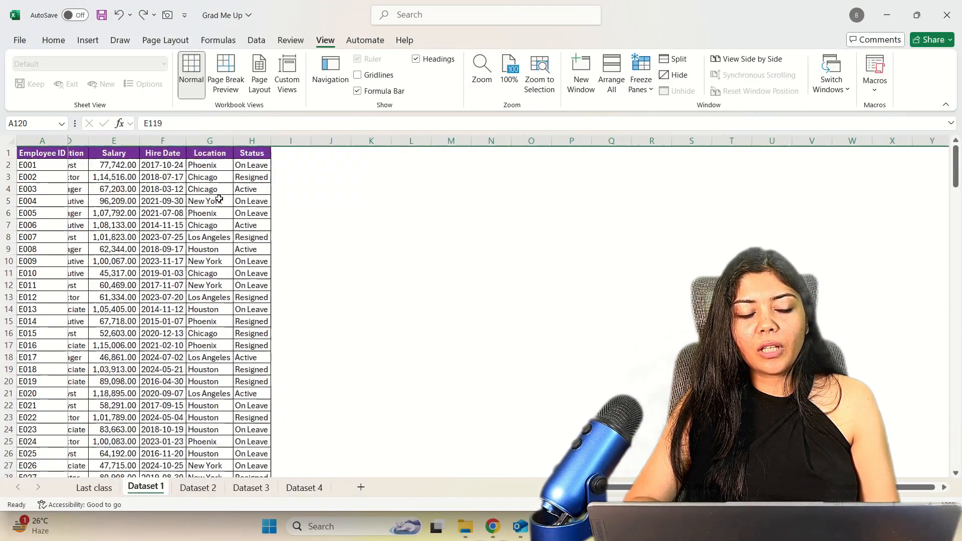
scroll(219, 198, right, 8)
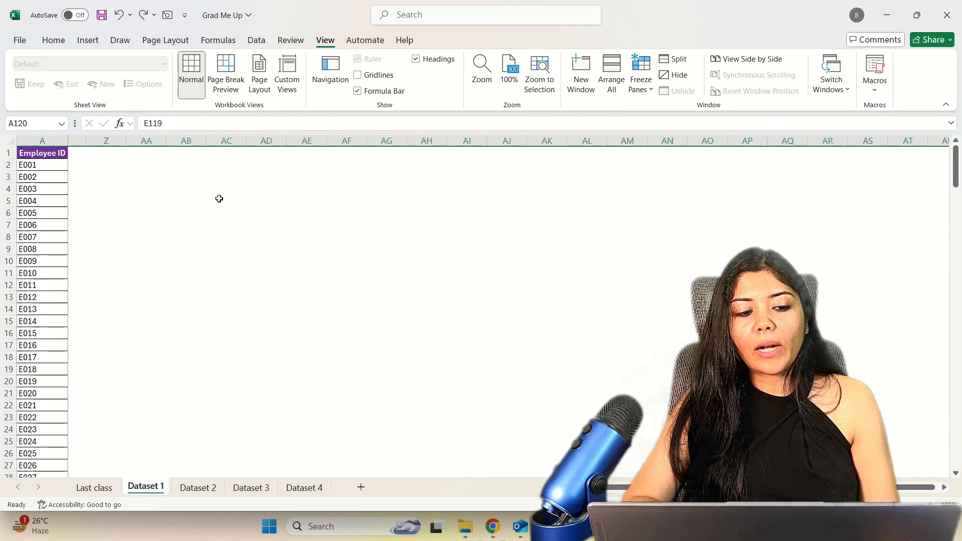
scroll(219, 199, left, 10)
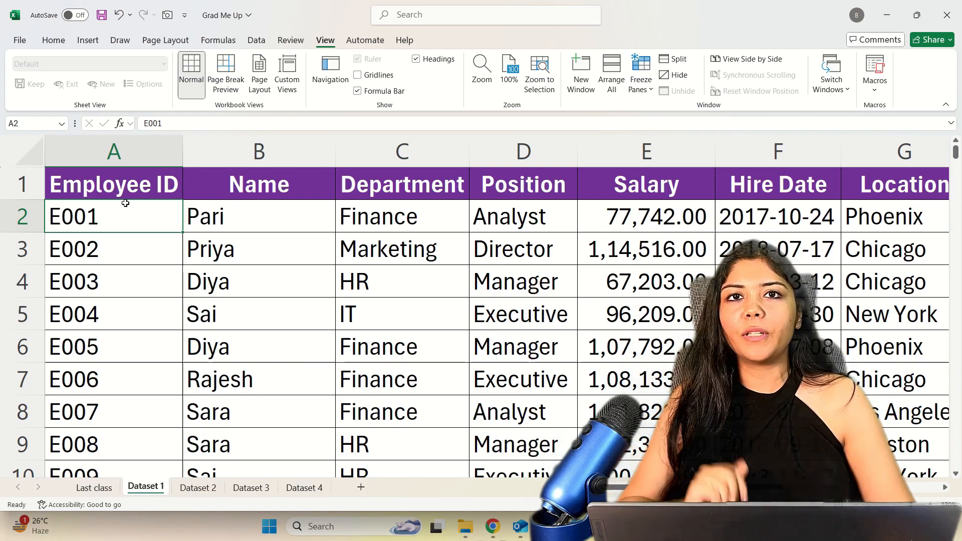
Review the freeze options and select columns A and B together with rows 1 and 2.
click(641, 80)
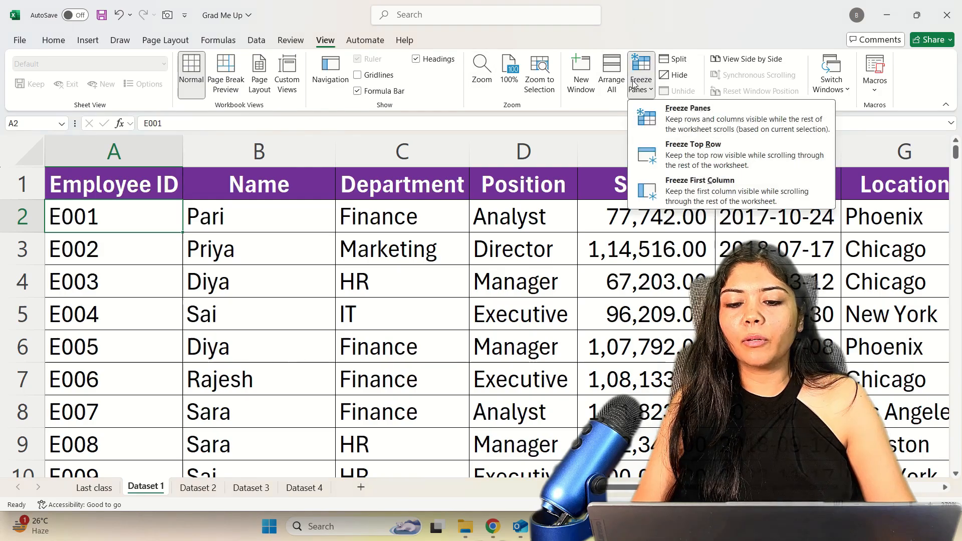
click(713, 145)
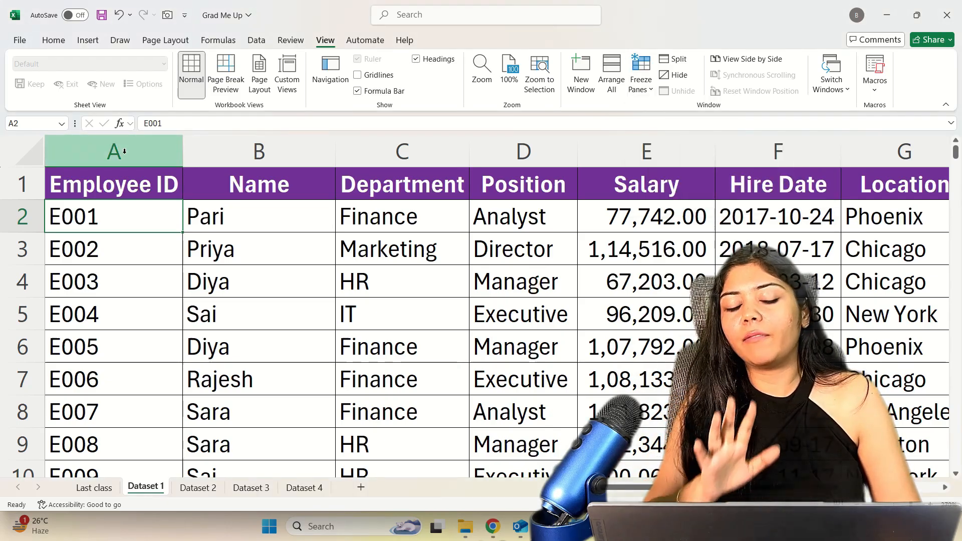
click(124, 151)
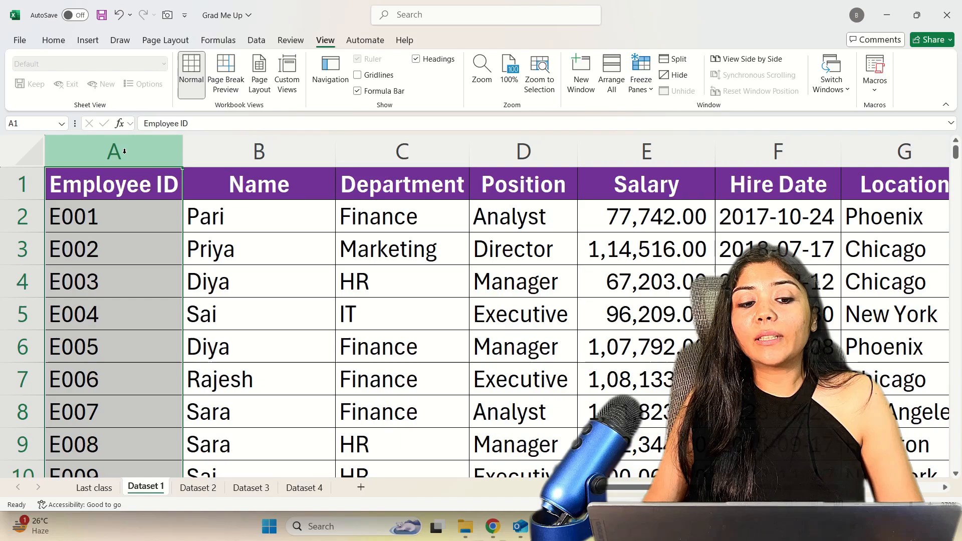
key(shift+Right)
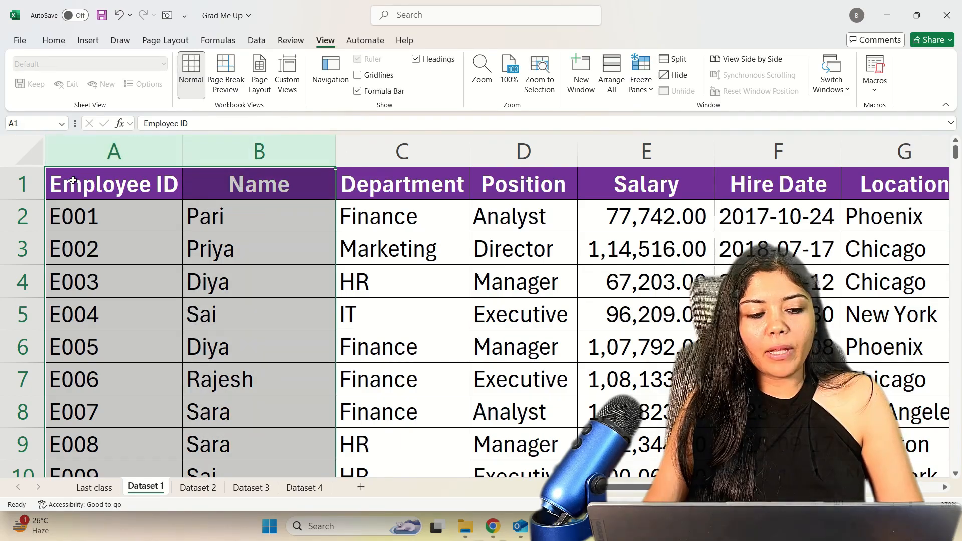
ctrl+click(27, 186)
ctrl+click(17, 217)
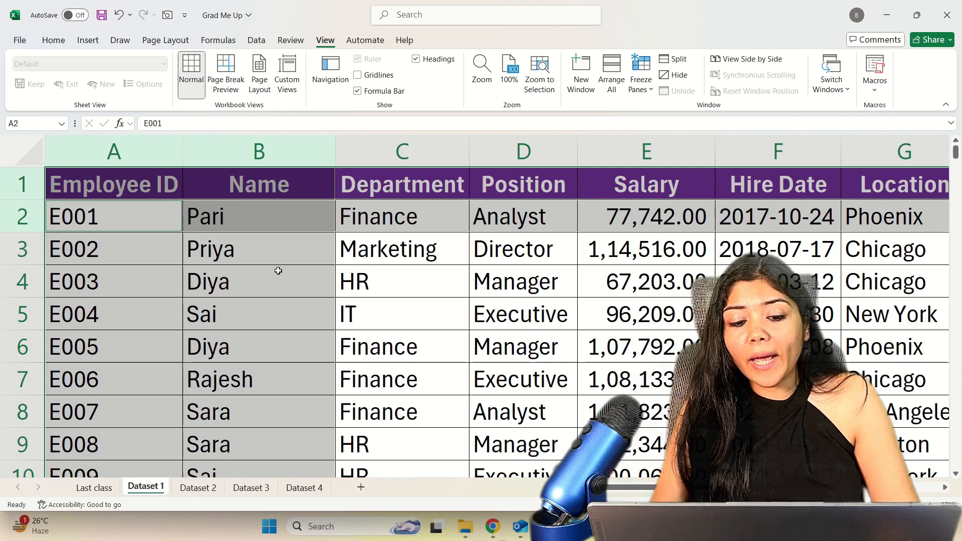
Freeze the panes at cell C3 to keep rows 1–2 and columns A–B in view.
click(374, 256)
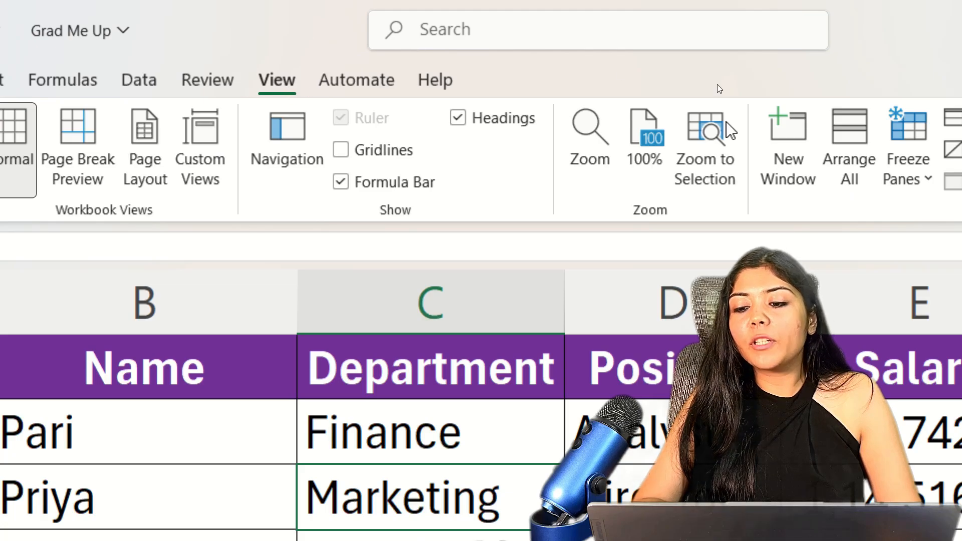
click(647, 160)
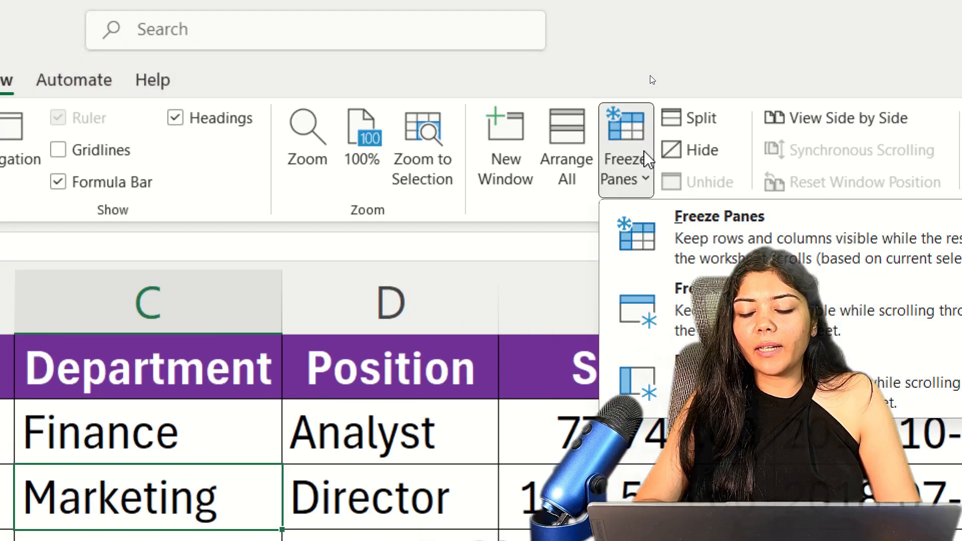
click(735, 242)
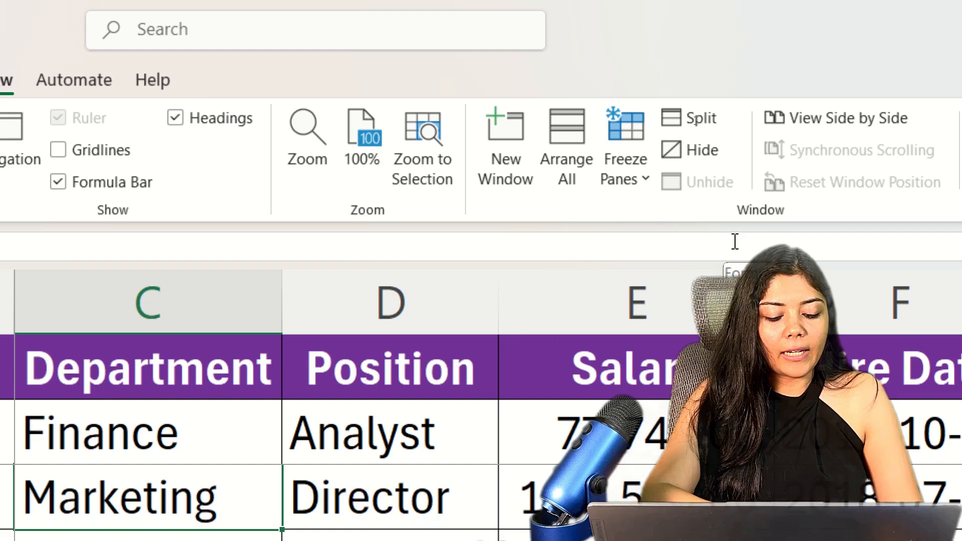
Examine the outer columns and lower records against the frozen first two rows and columns.
scroll(524, 256, right, 5)
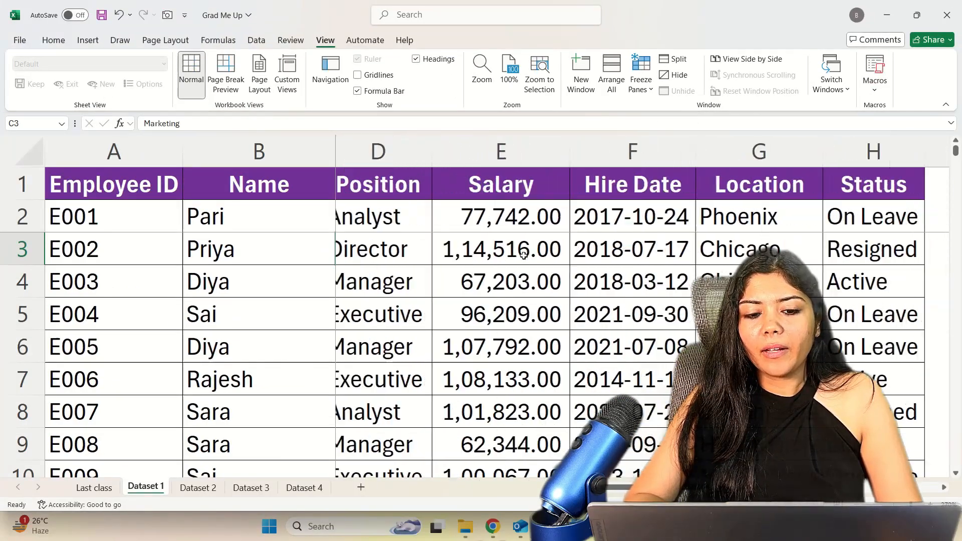
scroll(524, 256, right, 2)
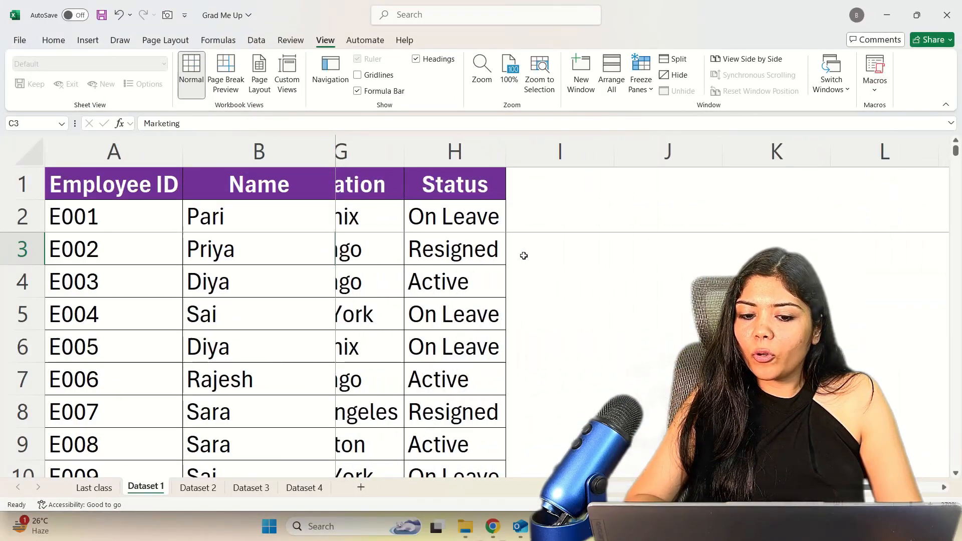
scroll(524, 256, down, 4)
scroll(524, 256, down, 6)
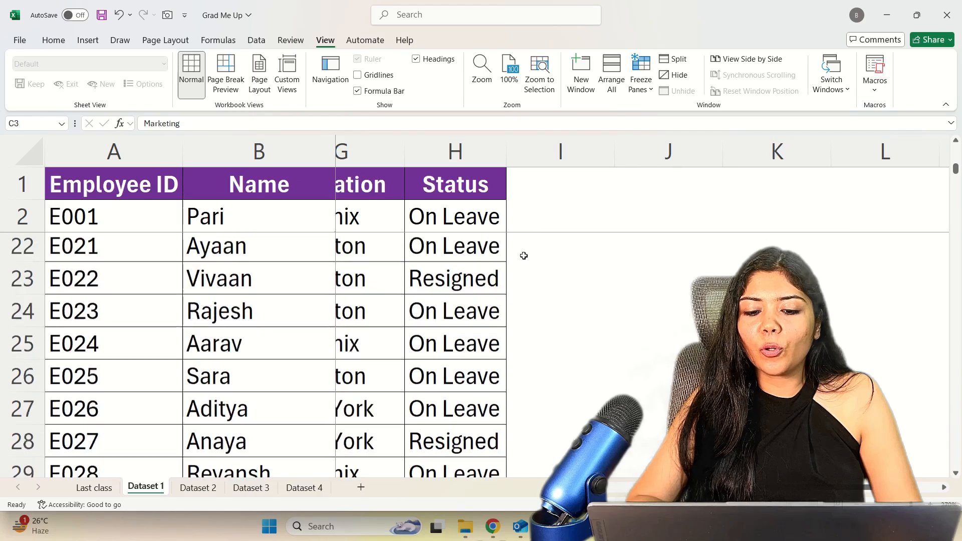
scroll(524, 256, down, 1)
scroll(524, 256, up, 10)
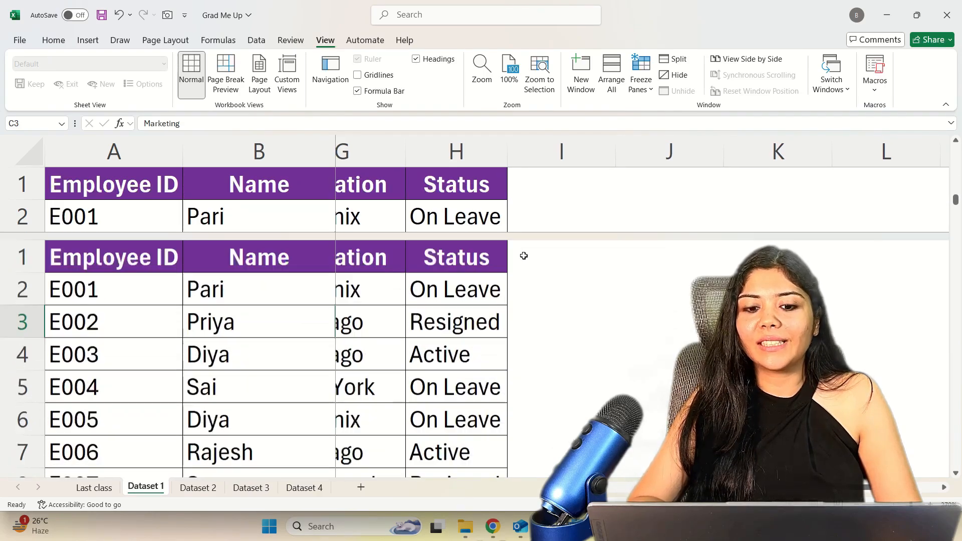
scroll(524, 256, left, 4)
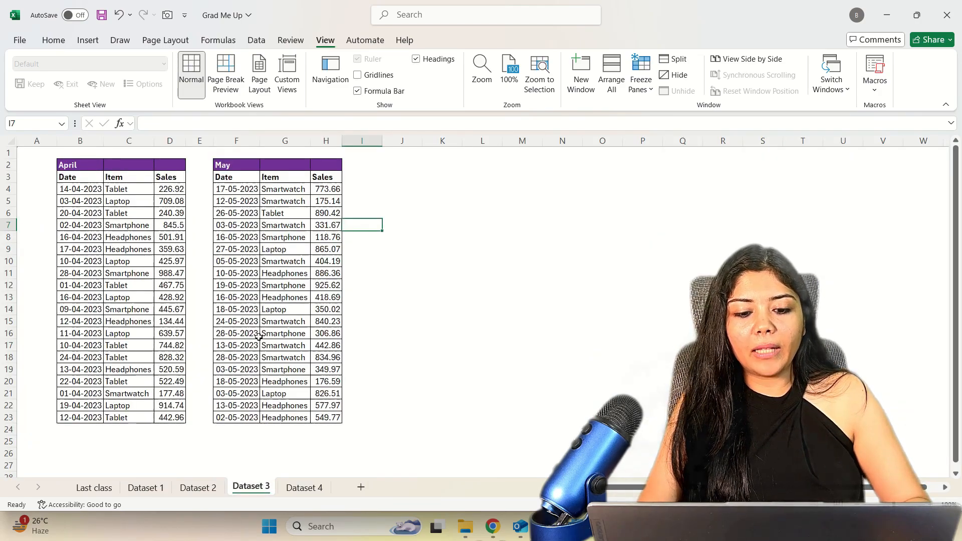
On the Dataset 3 sheet, merge and center the April heading across B2:D2.
scroll(259, 337, up, 1)
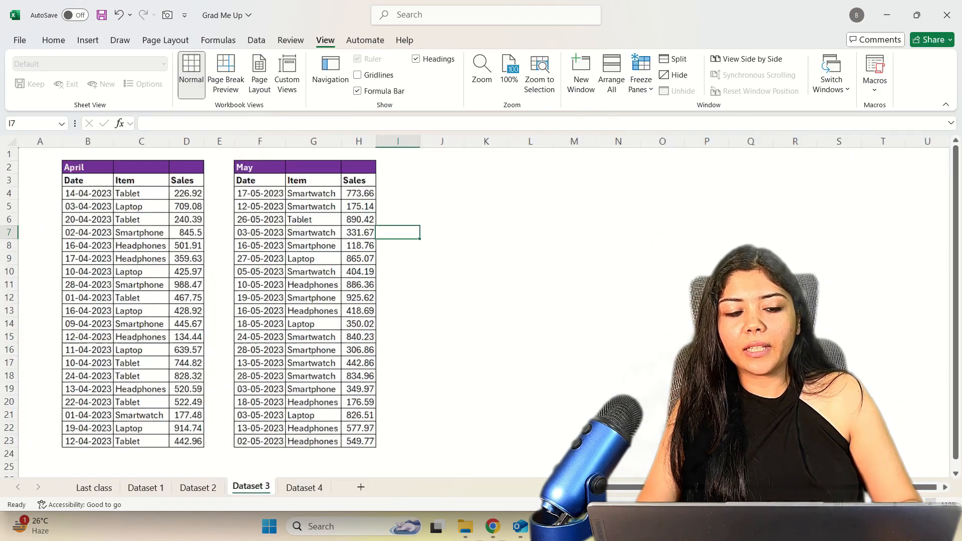
scroll(259, 337, up, 6)
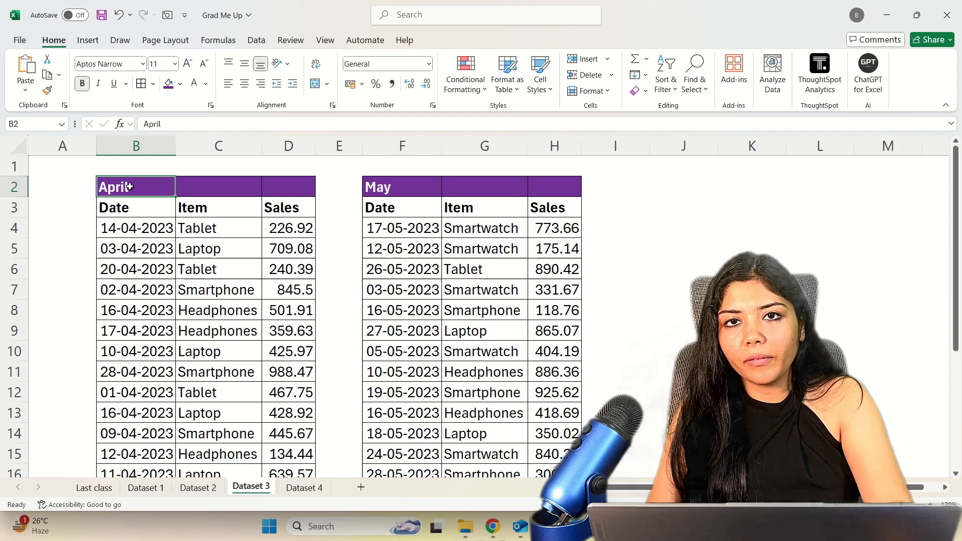
key(shift+Right)
key(shift+Right)
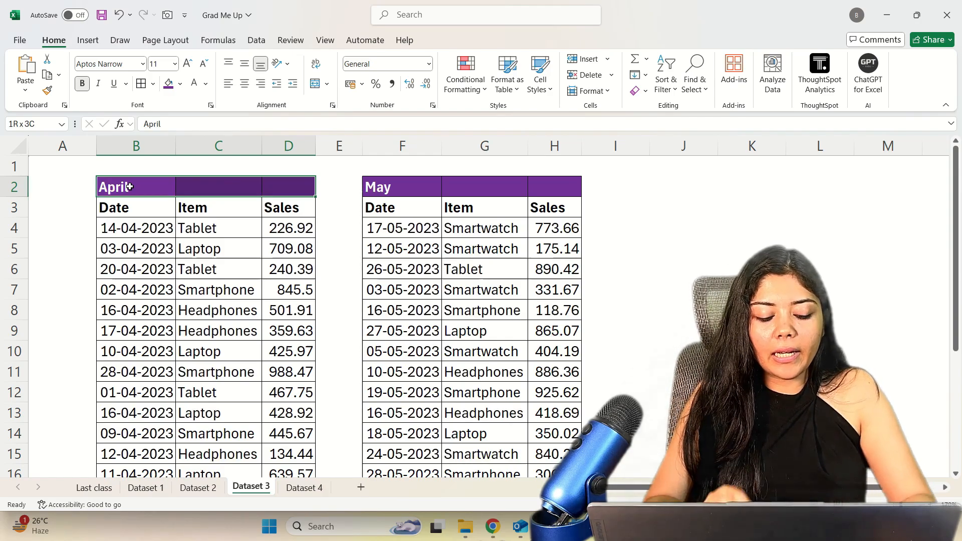
key(alt)
key(h)
key(m)
key(c)
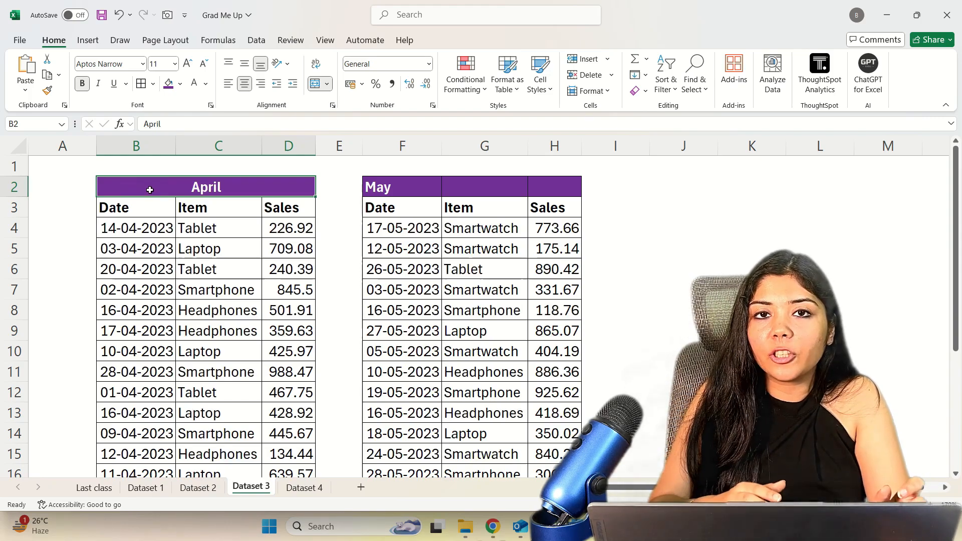
Merge and center the May heading across F2:H2.
key(Left)
key(Right)
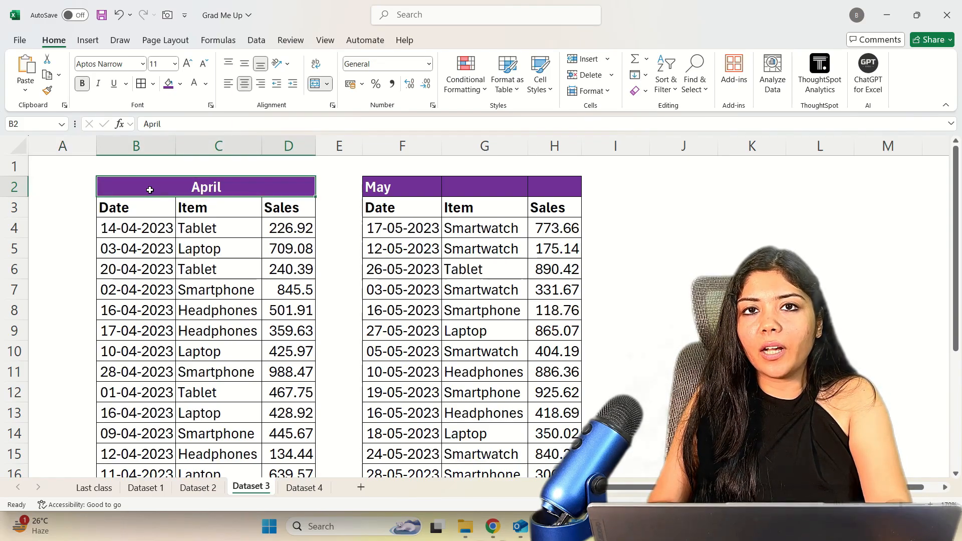
key(Right)
key(Right)
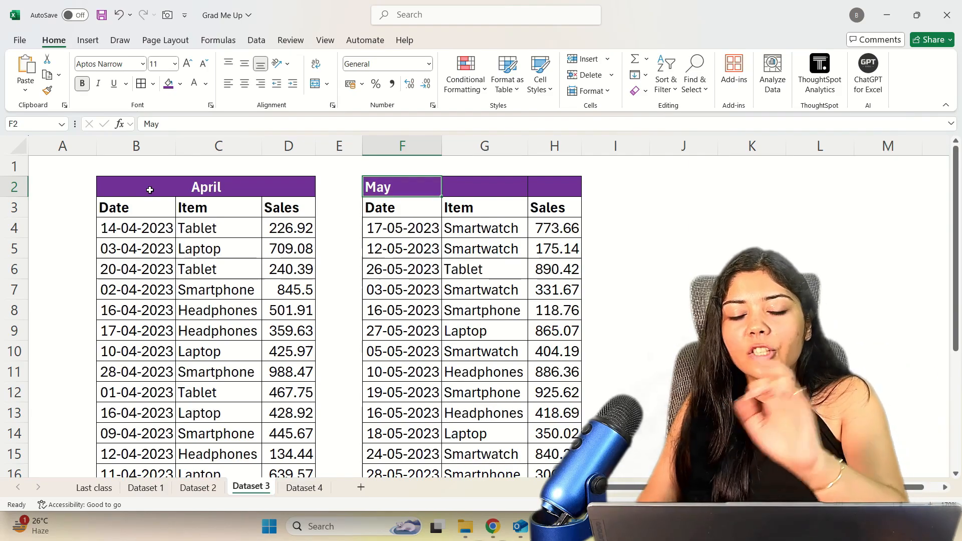
key(shift+Right)
key(shift+Right)
key(alt)
key(Escape)
key(Escape)
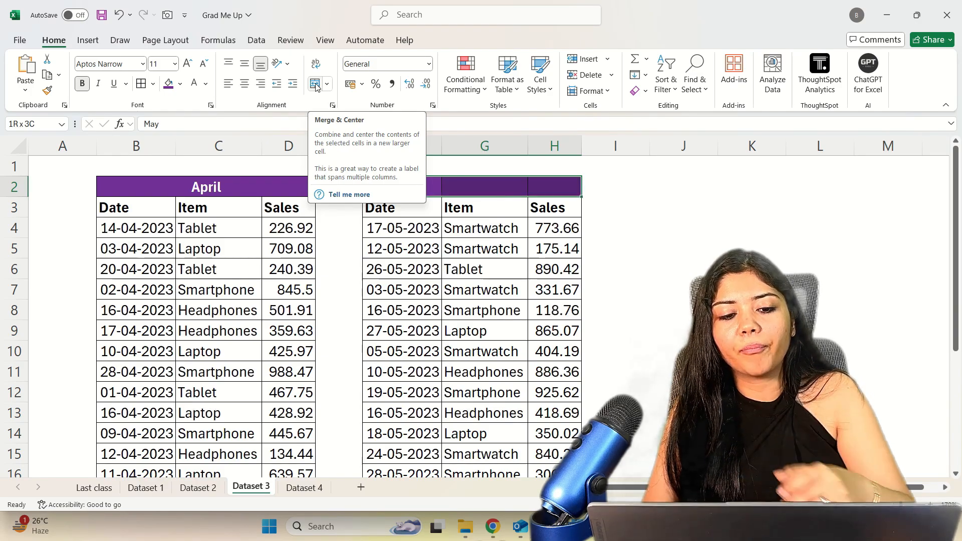
click(321, 84)
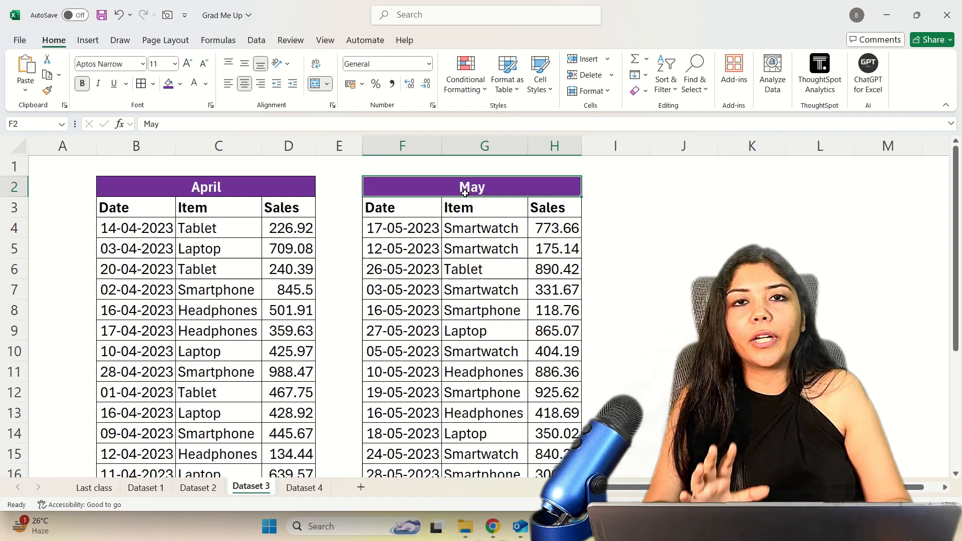
Switch to the Dataset 4 sheet and wrap the Wireless Mouse and USB-C Adapter descriptions in D3 and D4.
key(ctrl+Page_Down)
click(679, 415)
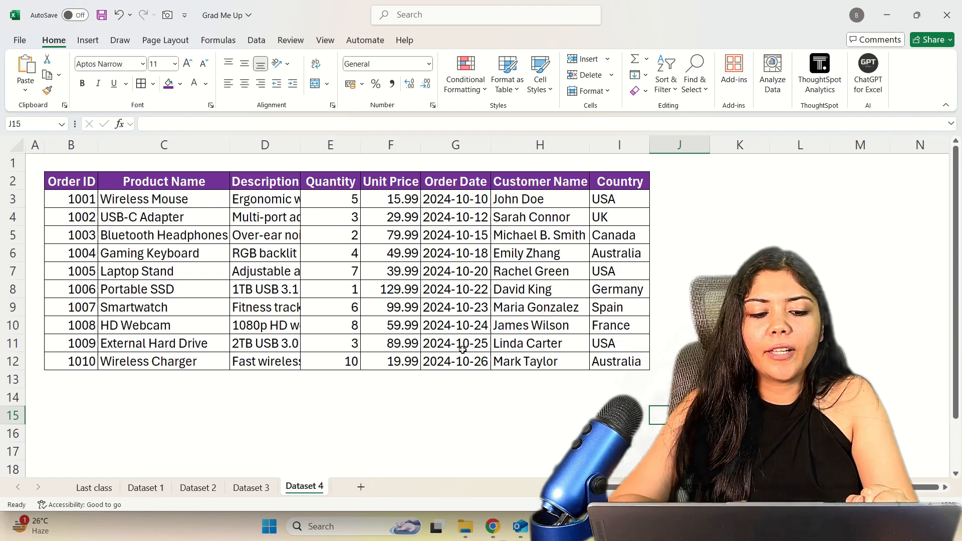
click(283, 200)
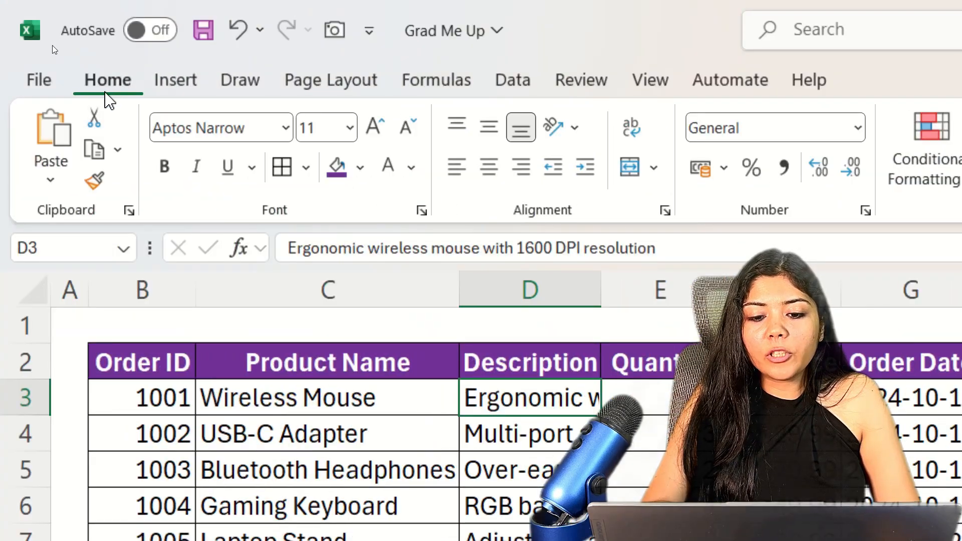
click(633, 131)
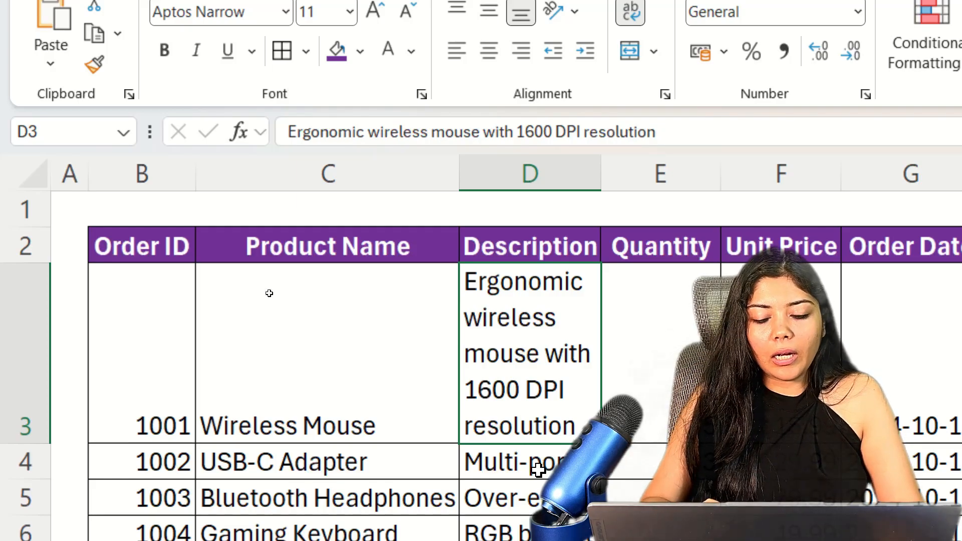
click(538, 470)
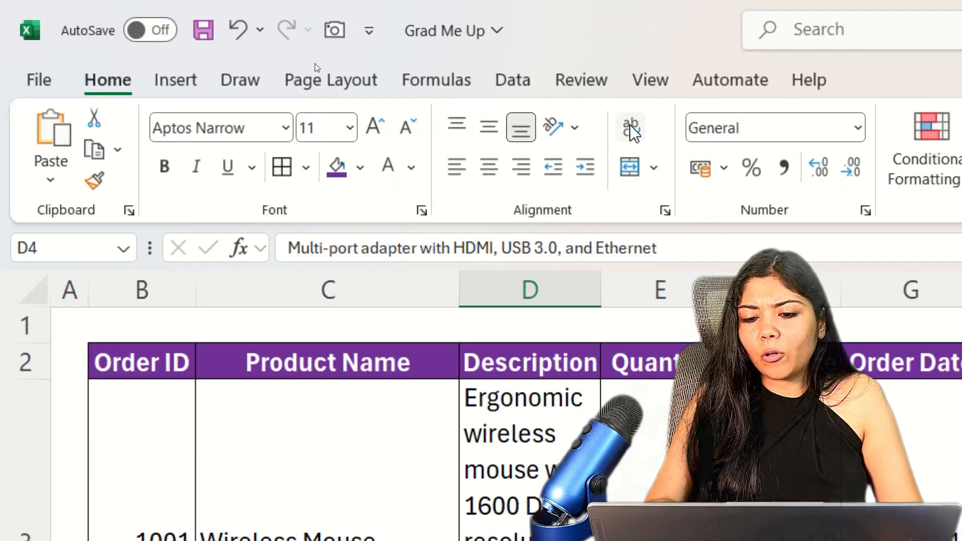
click(630, 128)
Copy the wrapped-text formatting from the USB-C Adapter description in D4 to the remaining descriptions in D5:D12 with Format Painter.
scroll(536, 471, down, 2)
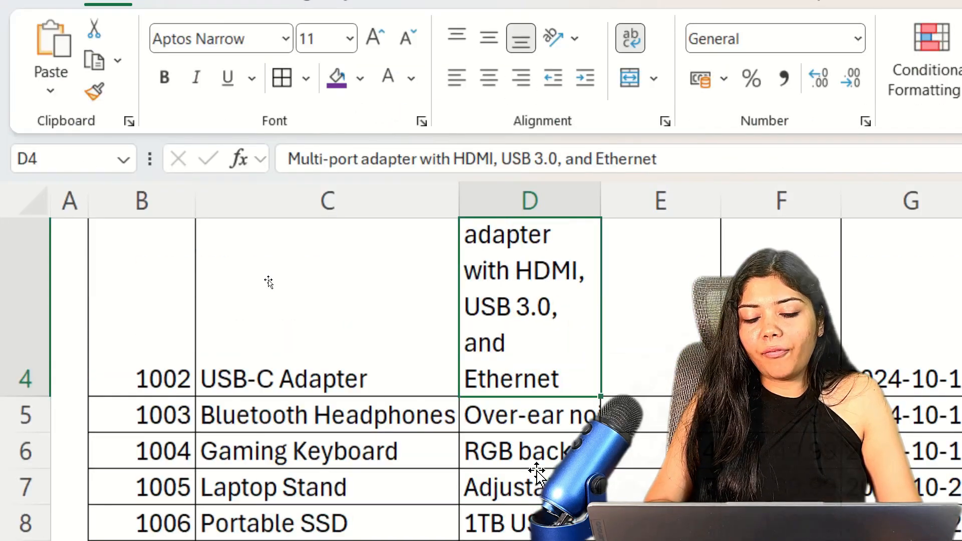
click(94, 92)
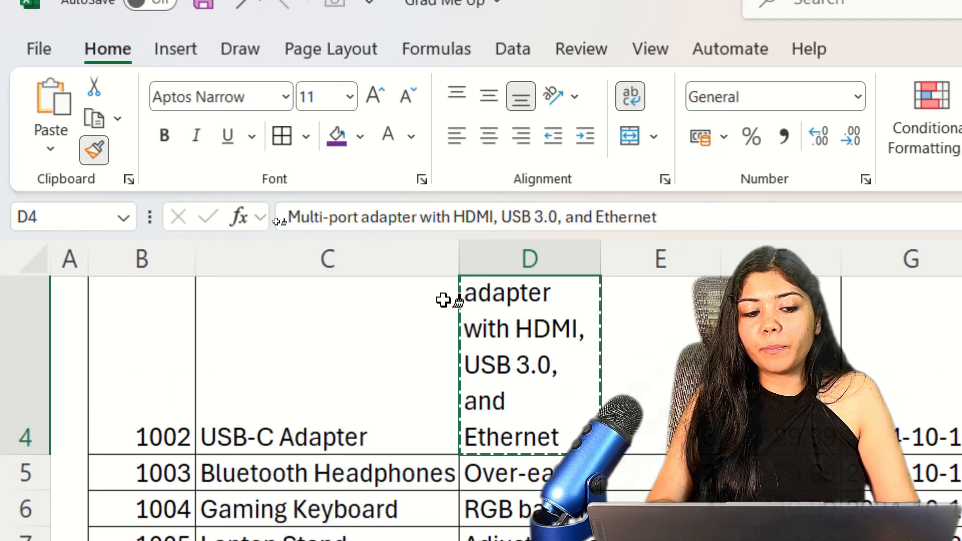
scroll(563, 436, down, 1)
drag(562, 436, 561, 511)
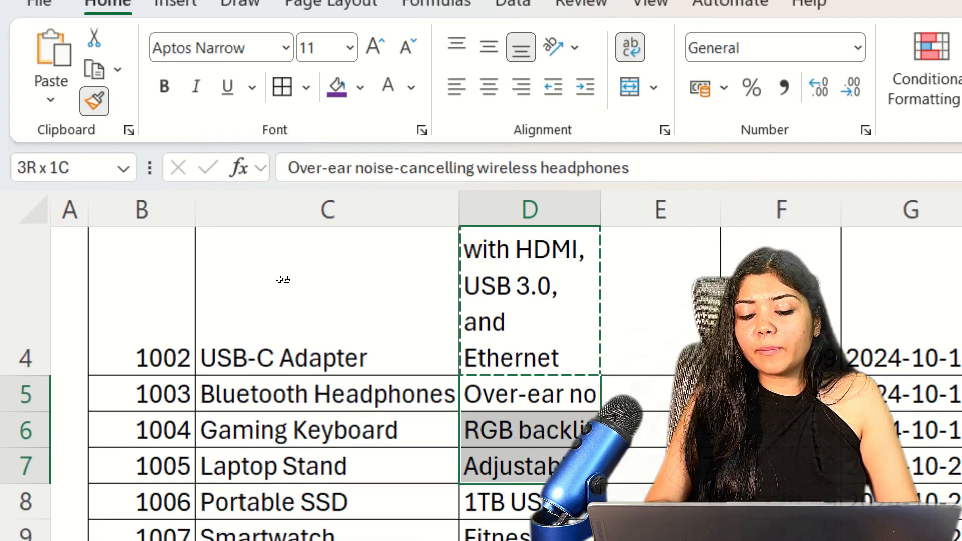
mouse_move(551, 466)
mouse_down()
mouse_move(551, 425)
mouse_move(538, 540)
mouse_move(537, 468)
mouse_up()
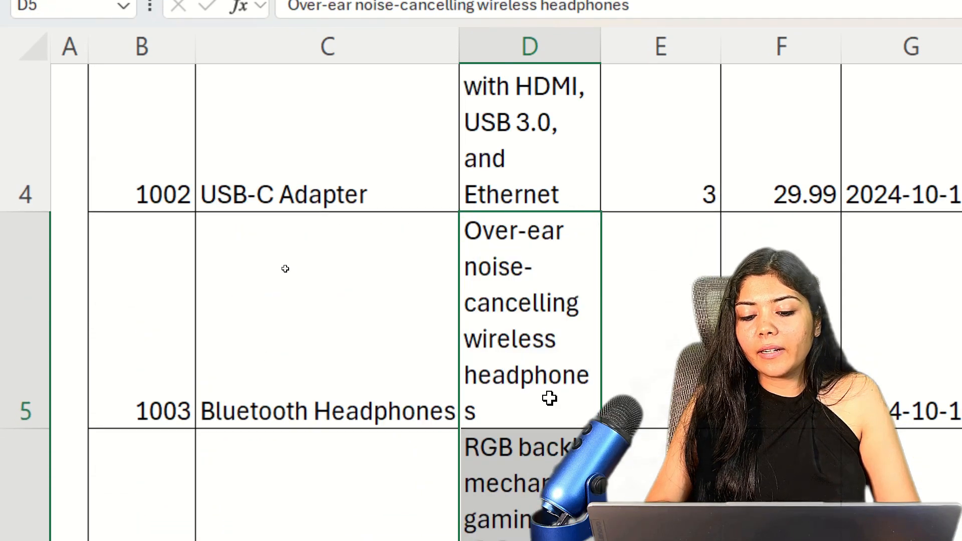
scroll(573, 284, down, 2)
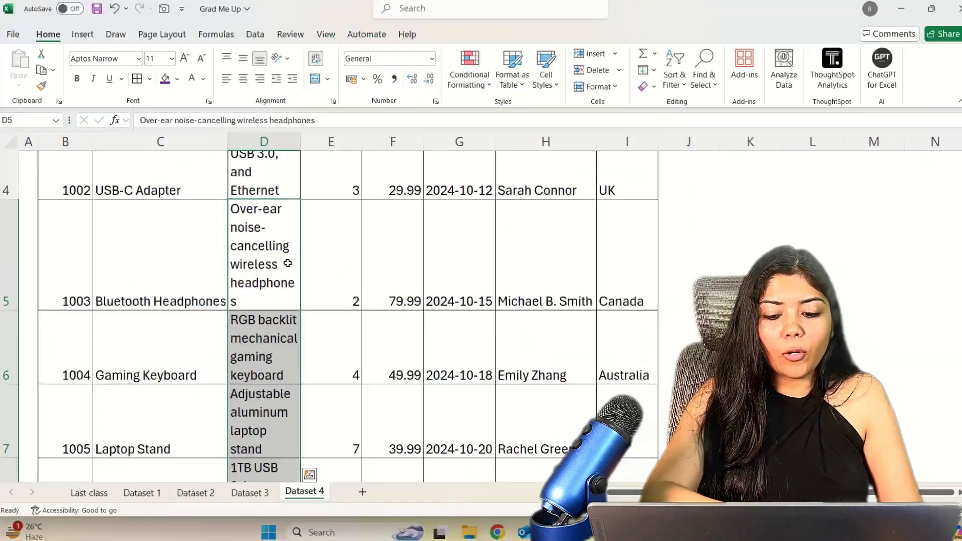
key(ctrl+q)
scroll(575, 283, left, 2)
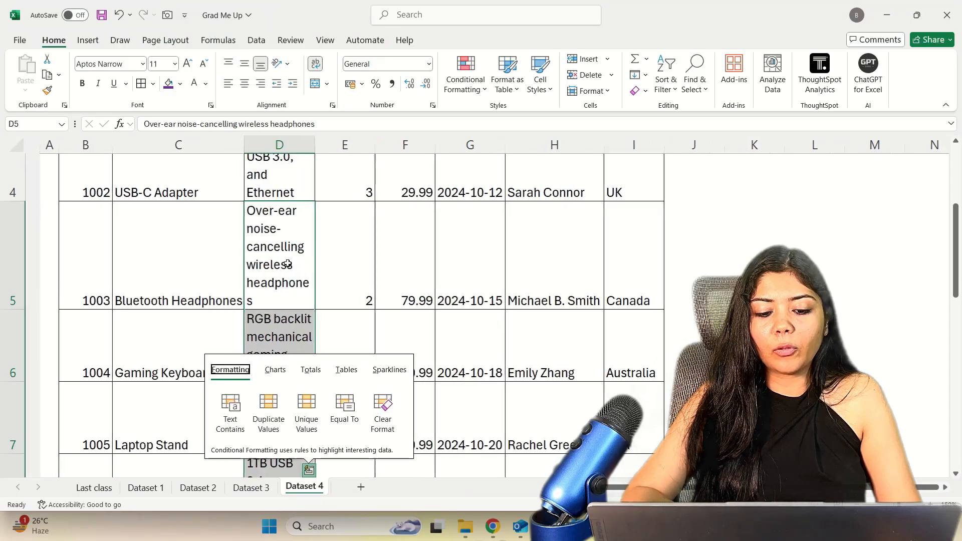
scroll(287, 264, right, 1)
scroll(288, 264, up, 3)
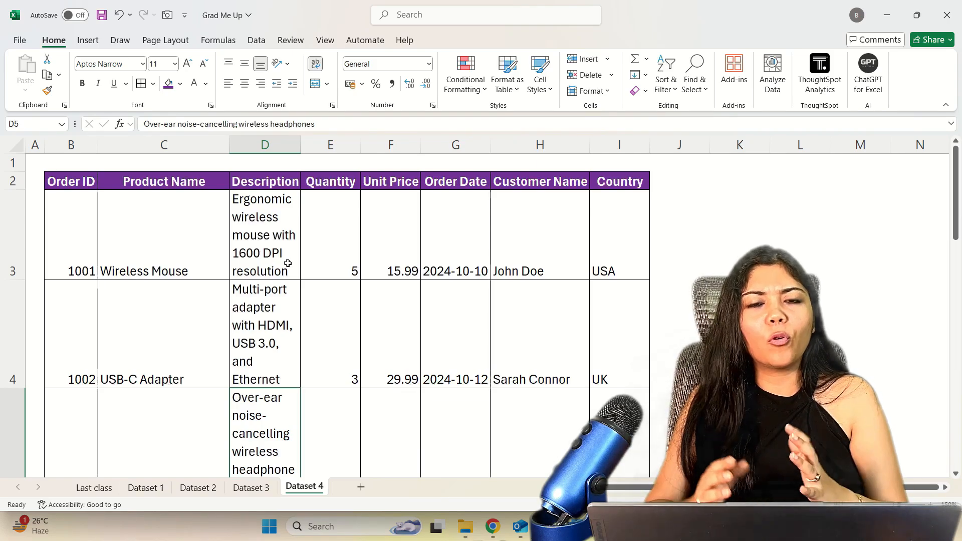
Vertically center the contents of all the order records in rows 3 to 12 with Middle Align.
scroll(287, 263, down, 1)
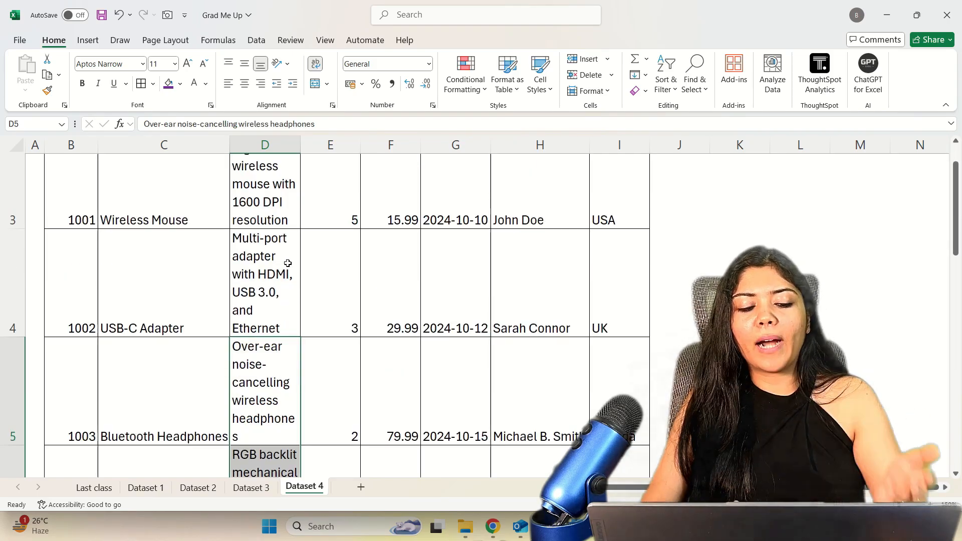
scroll(270, 273, up, 1)
drag(14, 235, 14, 401)
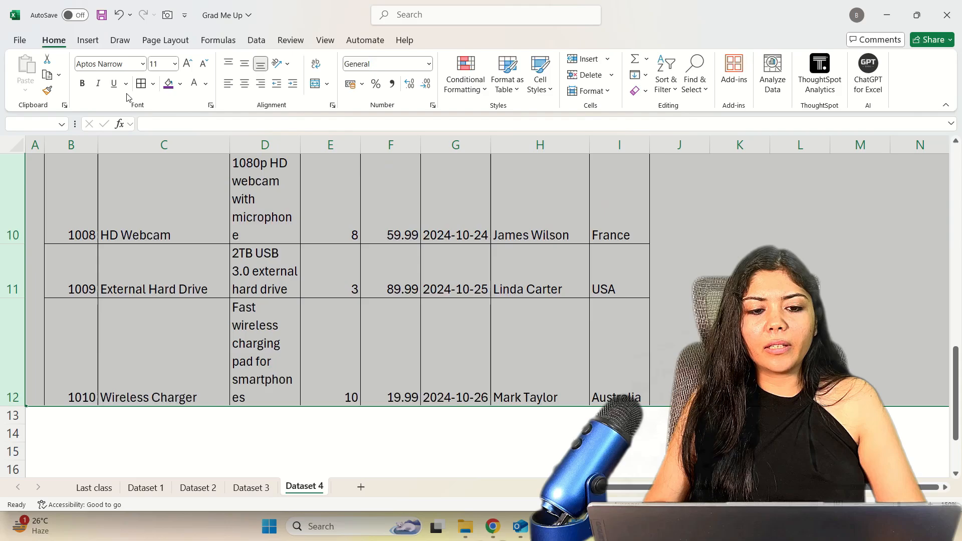
click(244, 64)
scroll(303, 336, up, 3)
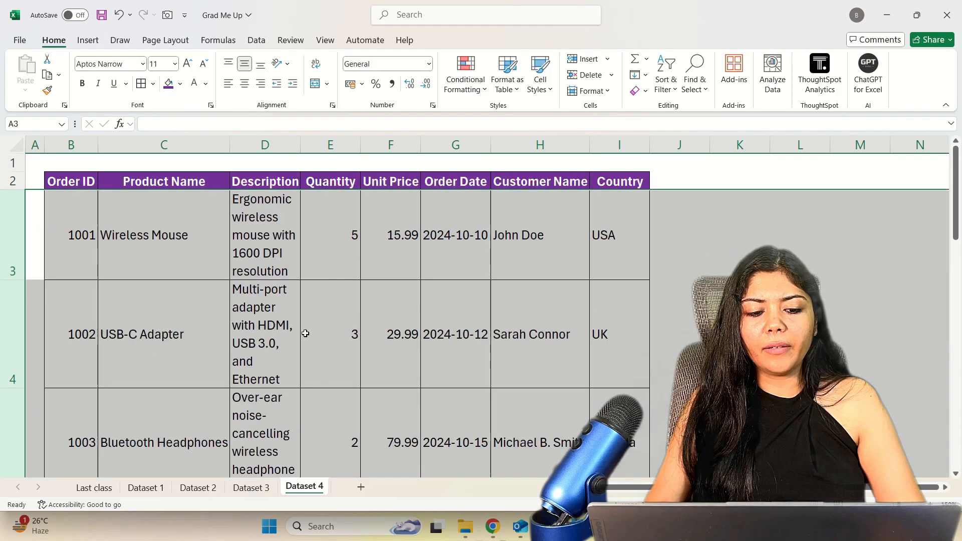
click(303, 341)
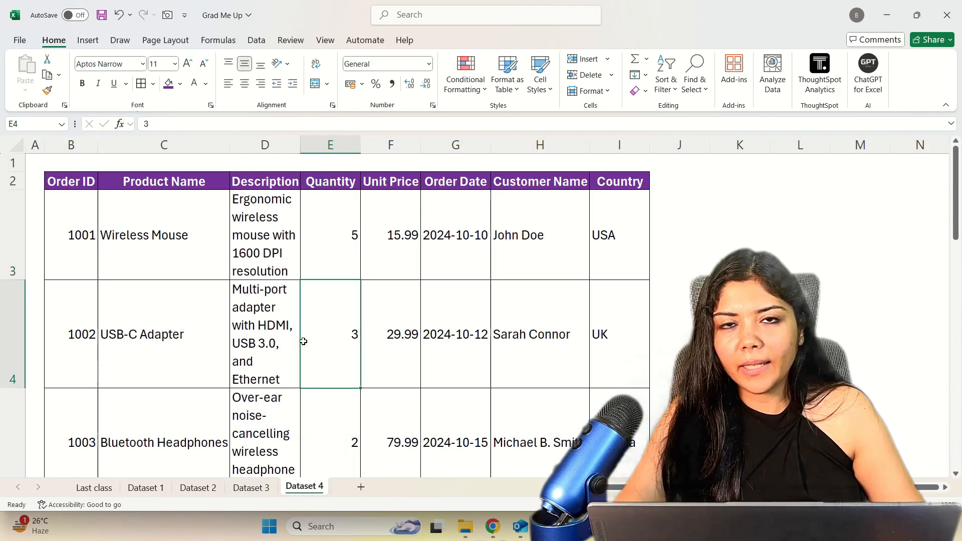